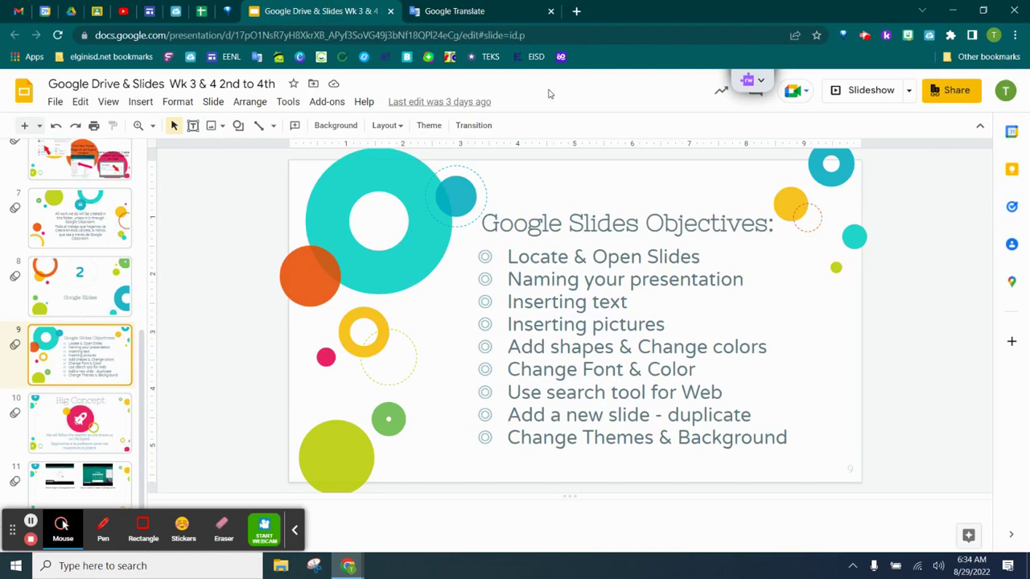
# - In Google Drive, open the Tech folder
pyautogui.click(70, 12)
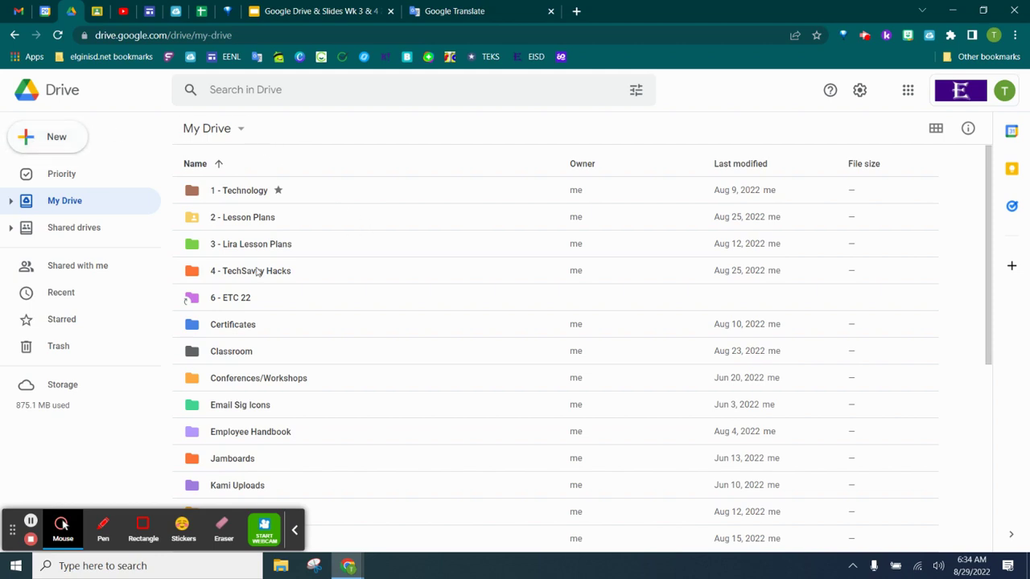
pyautogui.scroll(-3, 280, 274)
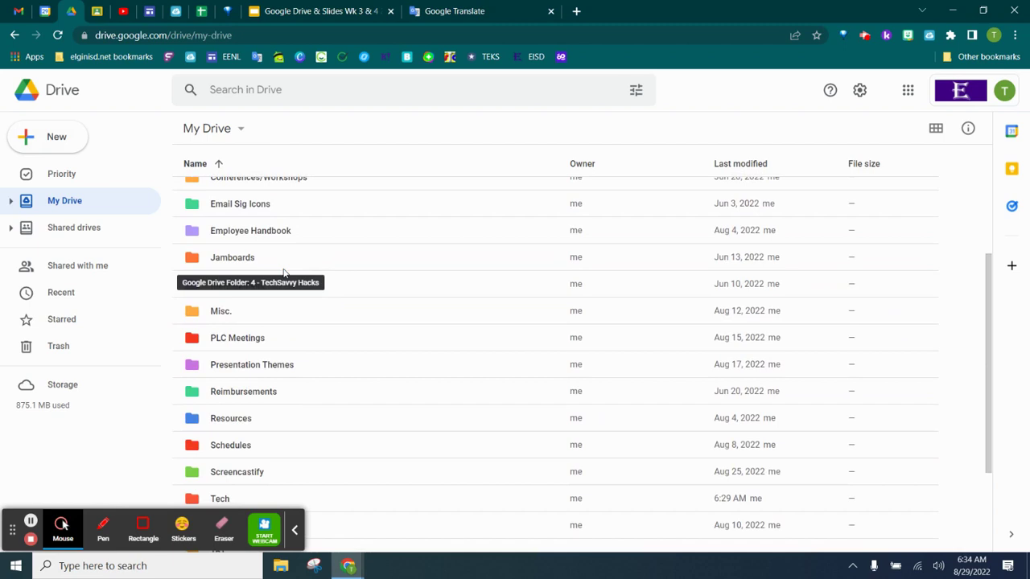
pyautogui.scroll(-2, 260, 385)
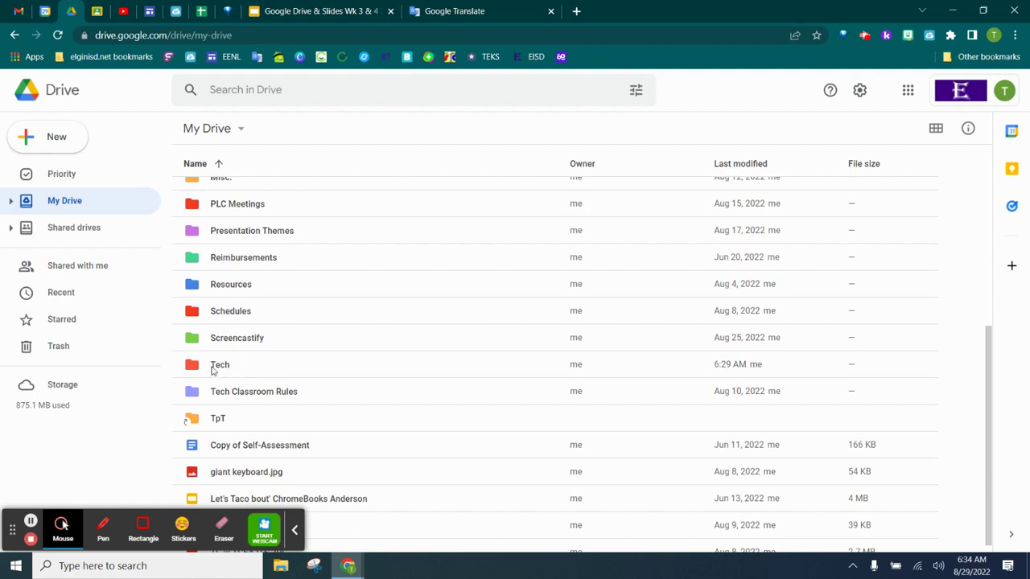
pyautogui.click(218, 370)
pyautogui.doubleClick(219, 370)
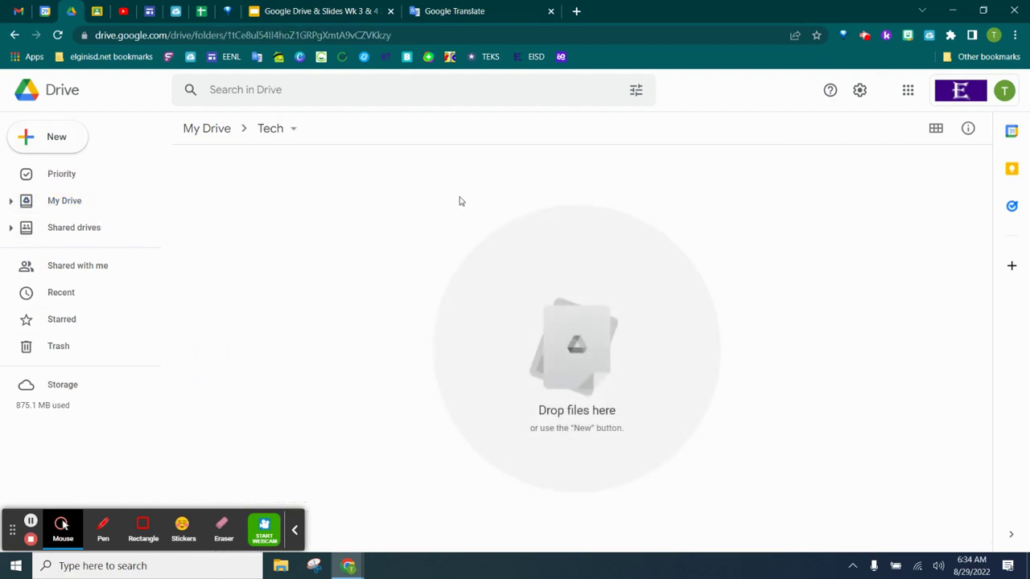
# - Create a new Google Slides presentation inside Tech from the New menu
pyautogui.click(59, 137)
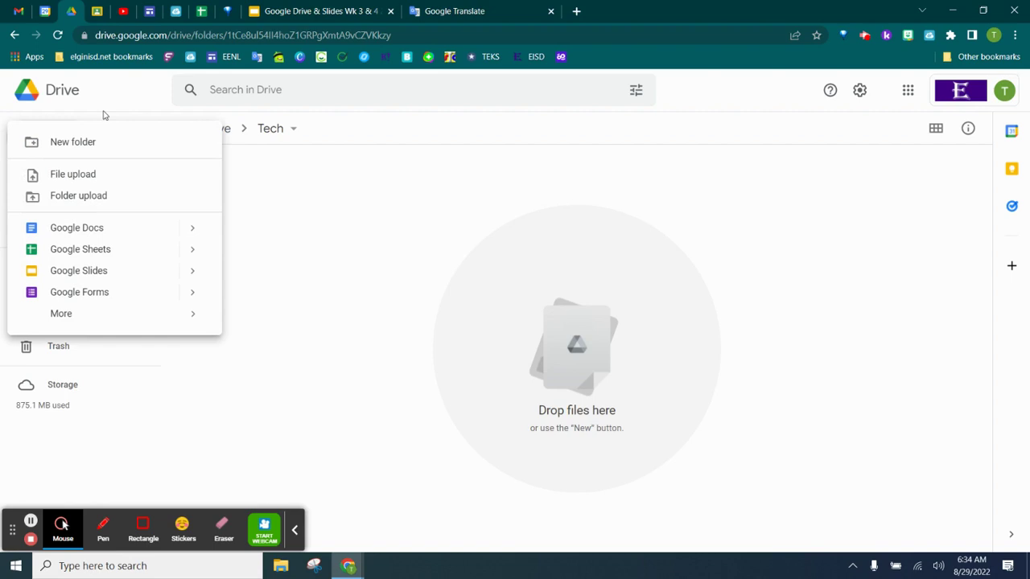
pyautogui.click(114, 110)
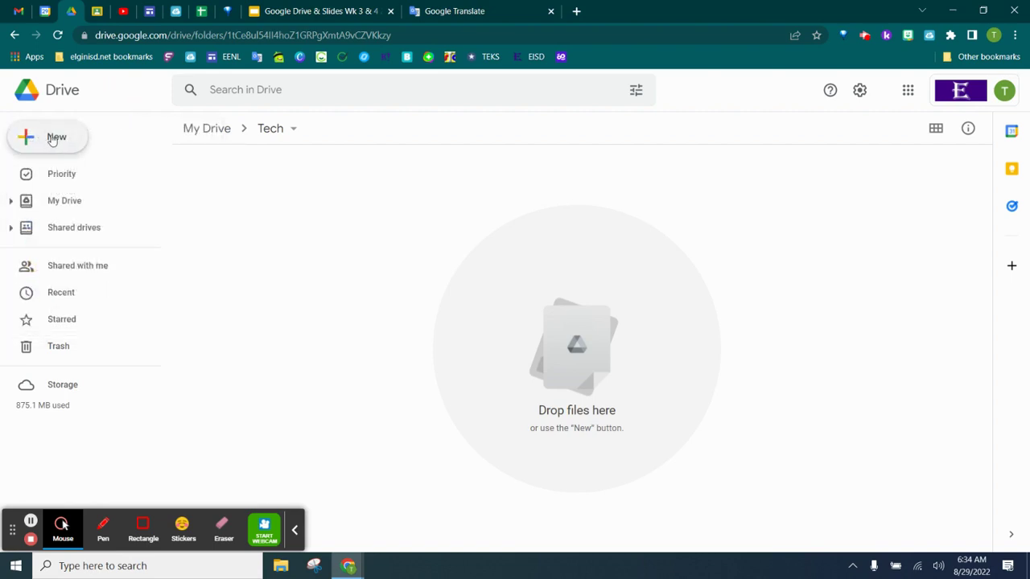
pyautogui.click(49, 140)
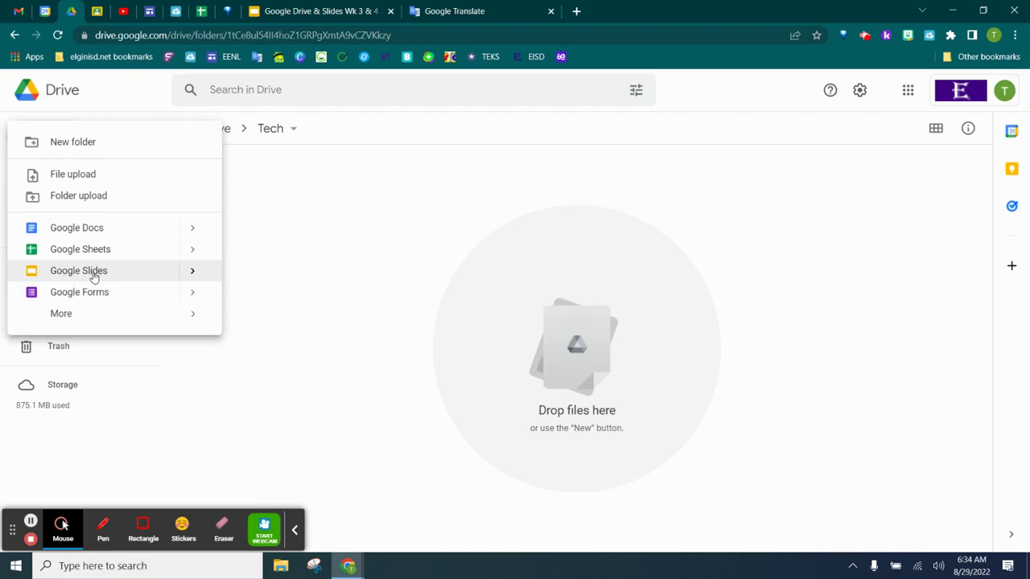
pyautogui.click(120, 271)
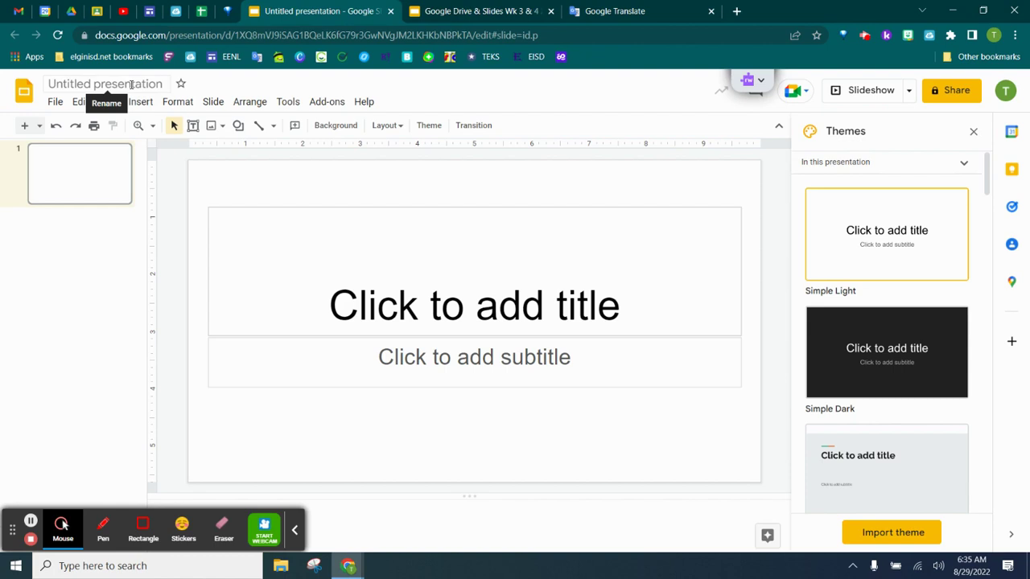
# - Title the presentation with the author's name plus 'Online Safety Poster', fixing the typo
pyautogui.click(129, 87)
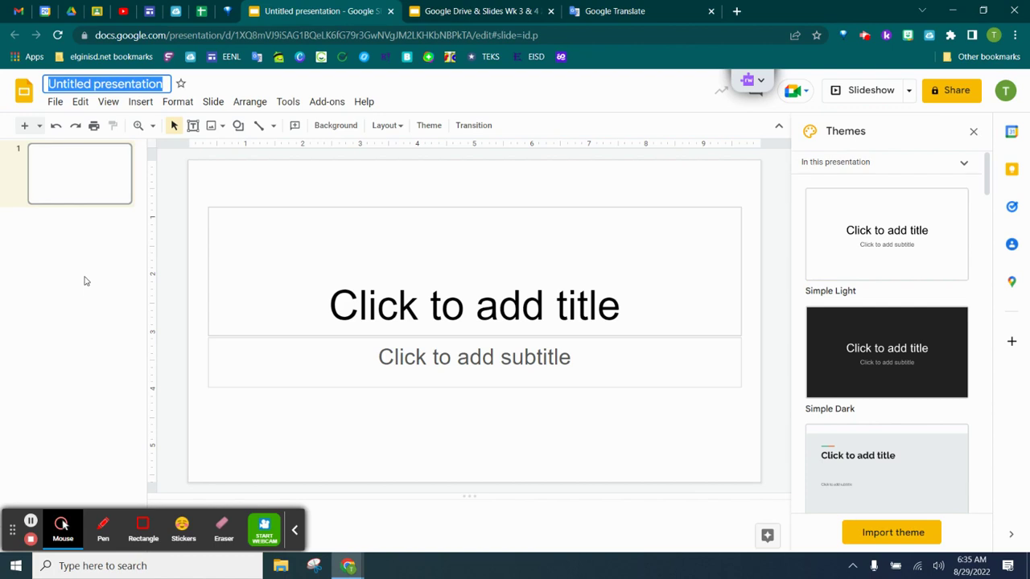
pyautogui.write('Lira')
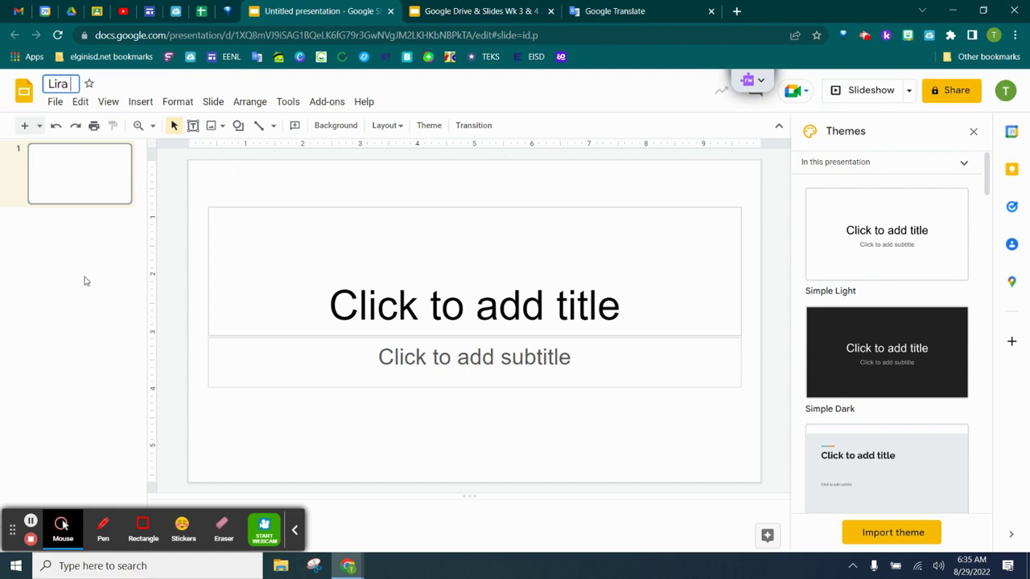
pyautogui.write(' Onlnie')
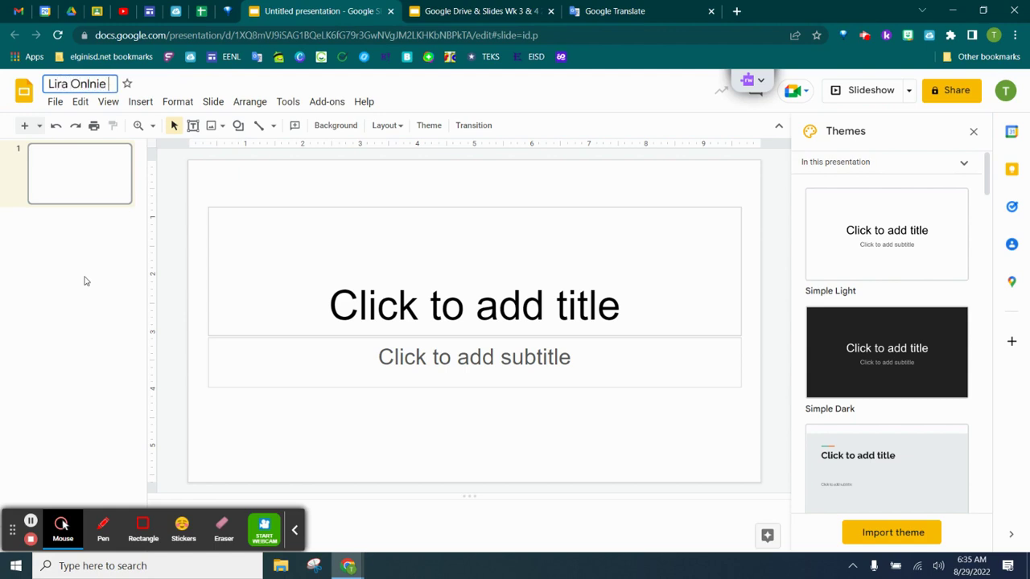
pyautogui.press('BackSpace')
pyautogui.press('BackSpace')
pyautogui.press('BackSpace')
pyautogui.write('ine Safet')
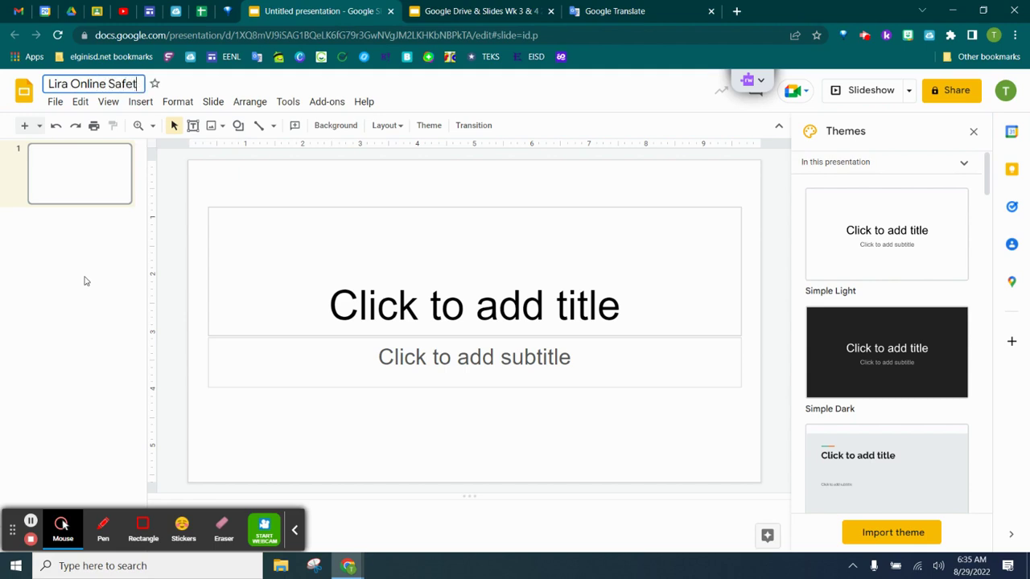
pyautogui.write('y Poster')
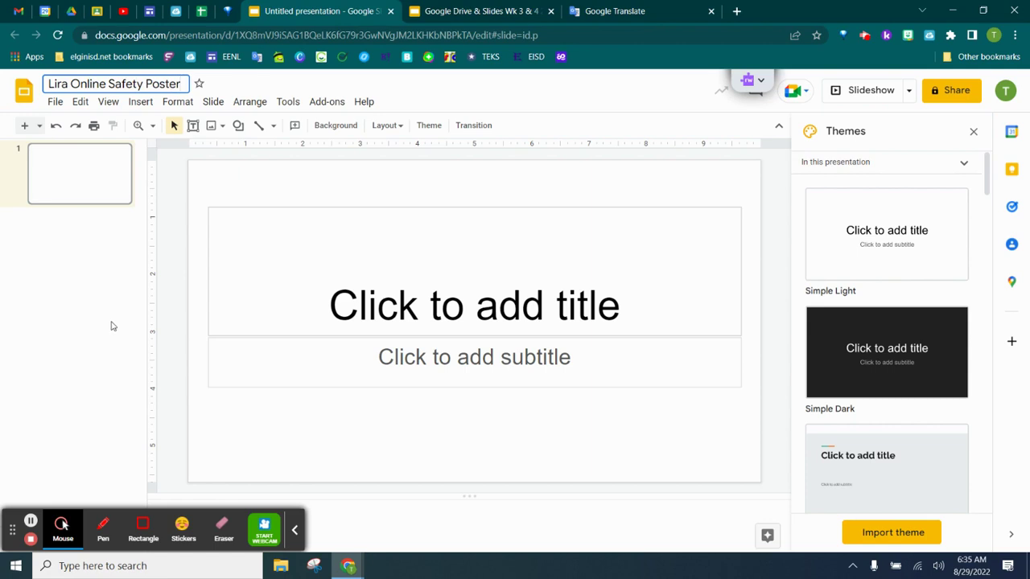
pyautogui.press('Return')
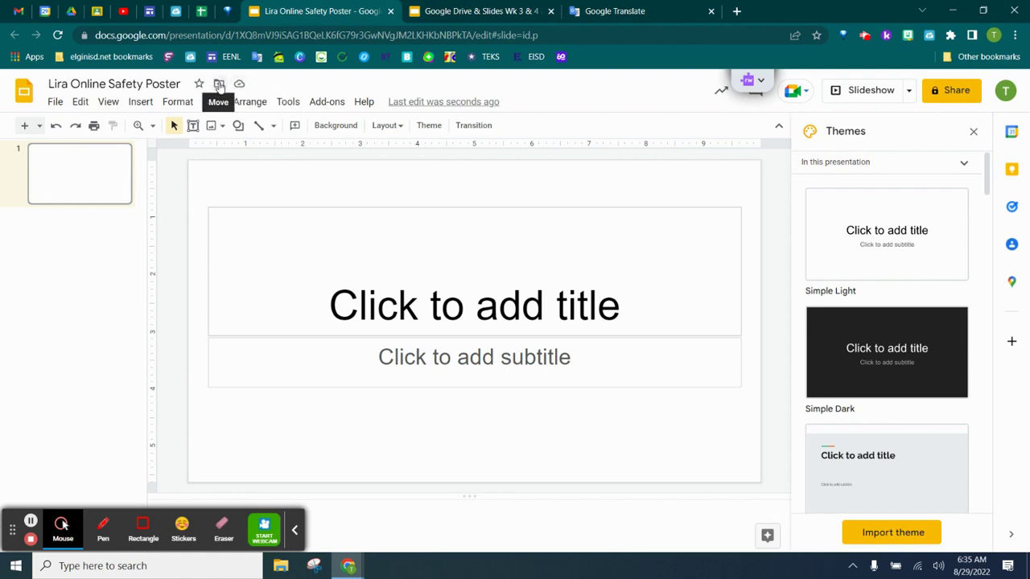
pyautogui.click(219, 84)
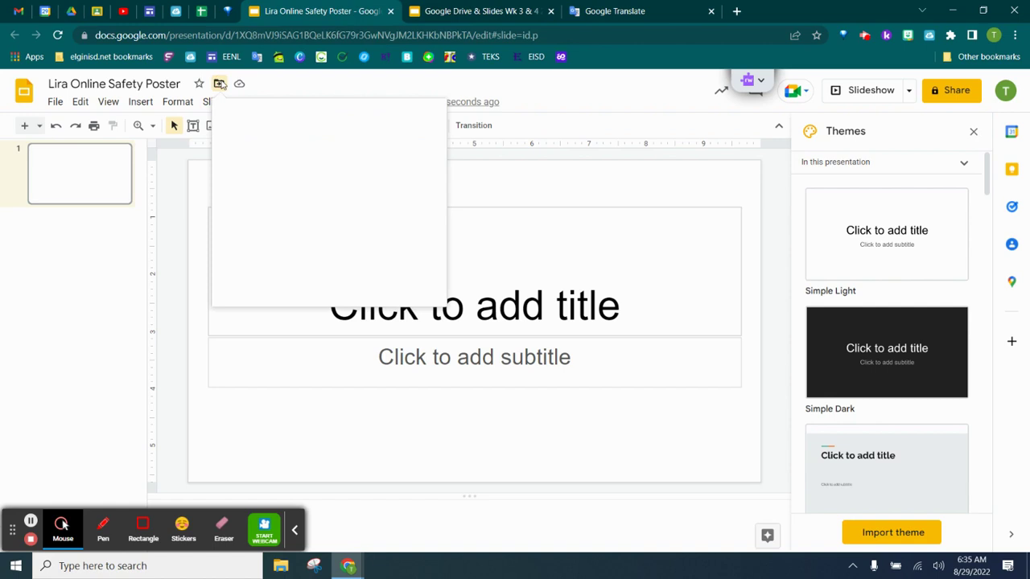
pyautogui.click(94, 322)
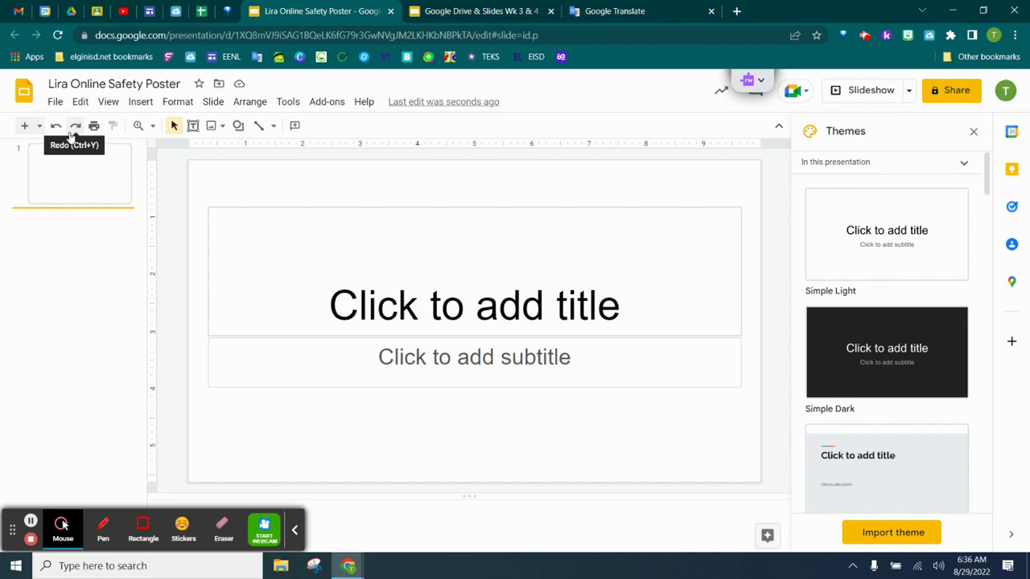
# - Close the Themes side panel so the blank title slide fills the workspace
pyautogui.click(431, 11)
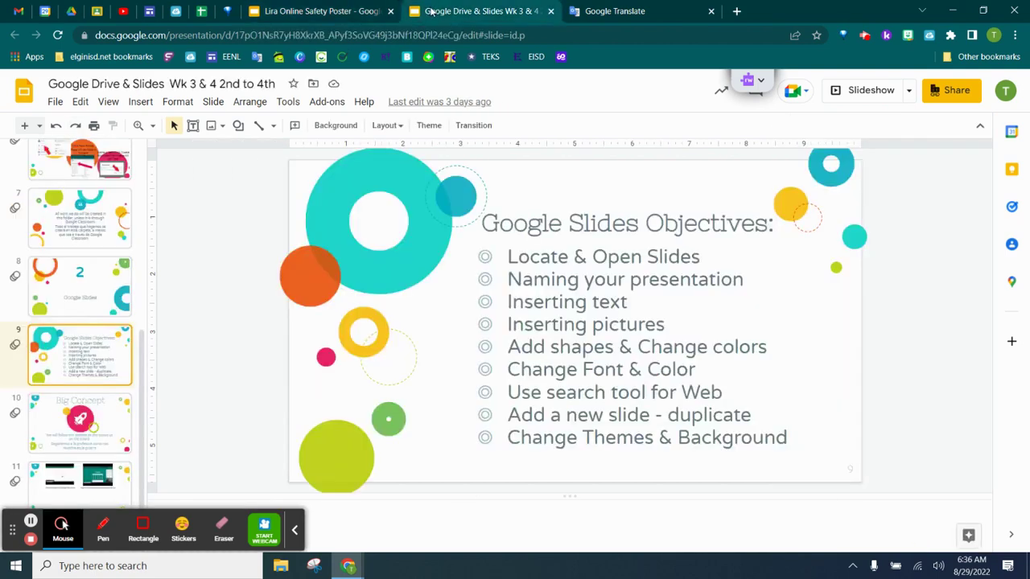
pyautogui.click(296, 11)
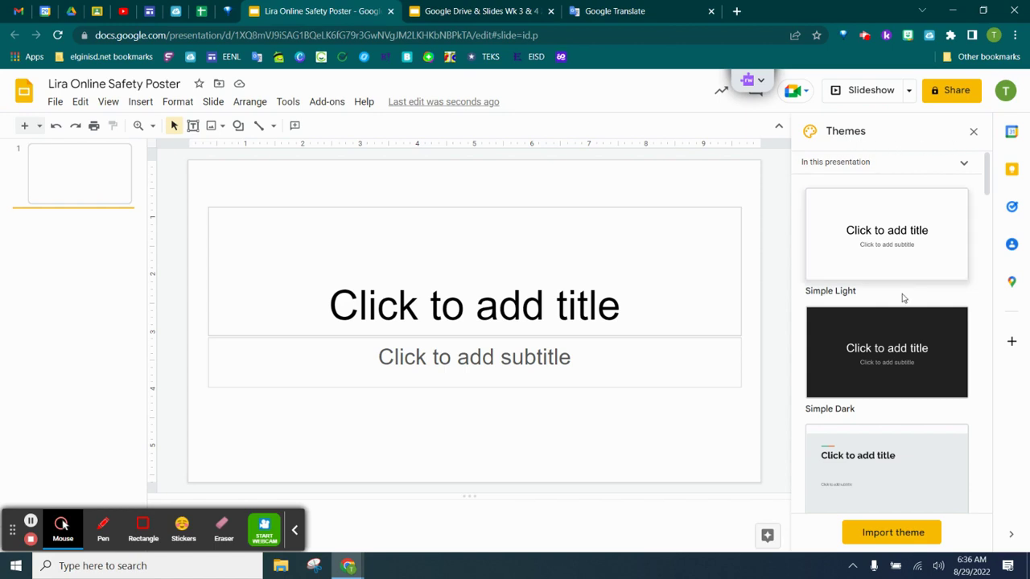
pyautogui.scroll(-3, 901, 298)
pyautogui.scroll(-6, 893, 314)
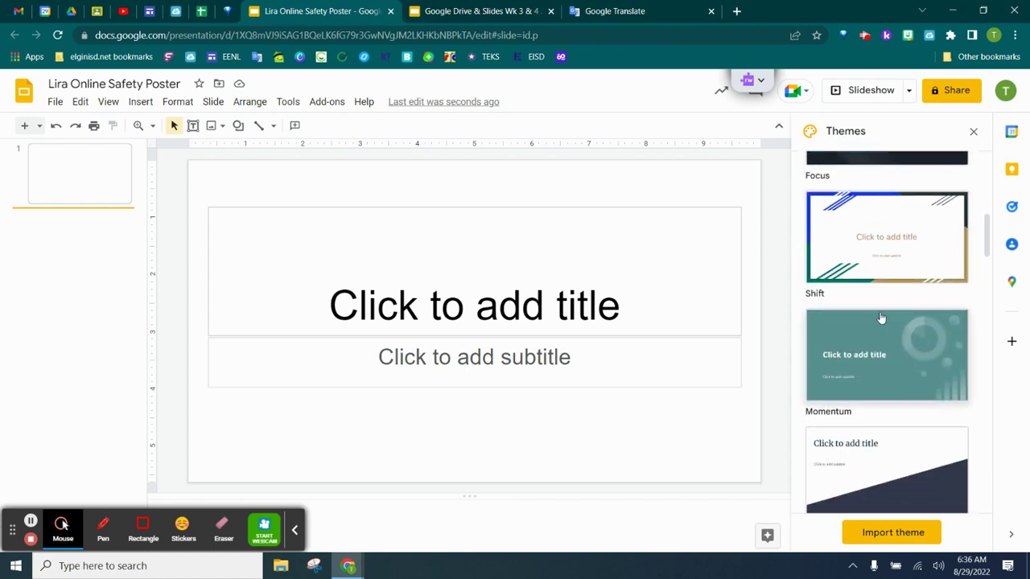
pyautogui.scroll(-1, 879, 322)
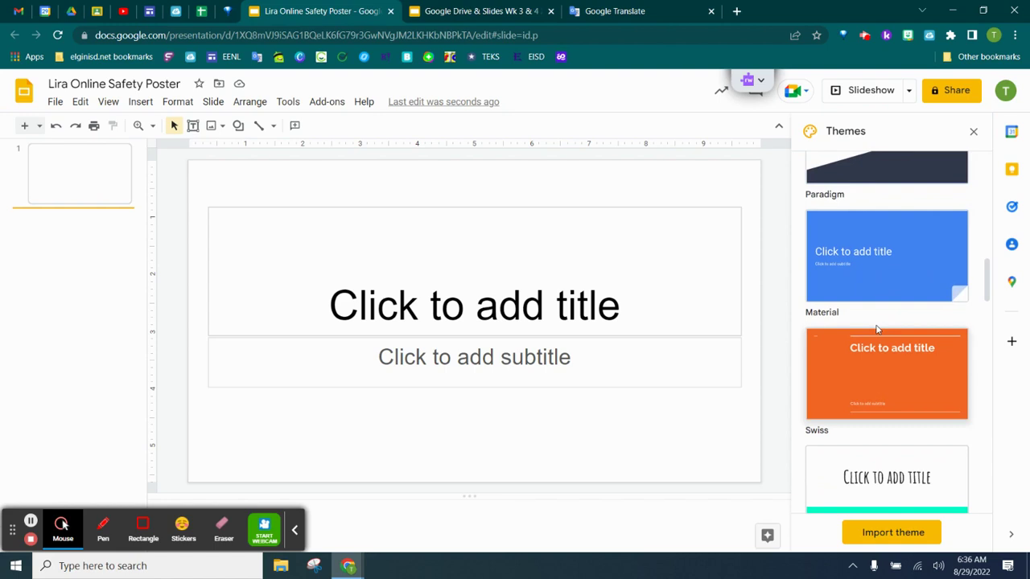
pyautogui.scroll(6, 879, 322)
pyautogui.scroll(3, 877, 329)
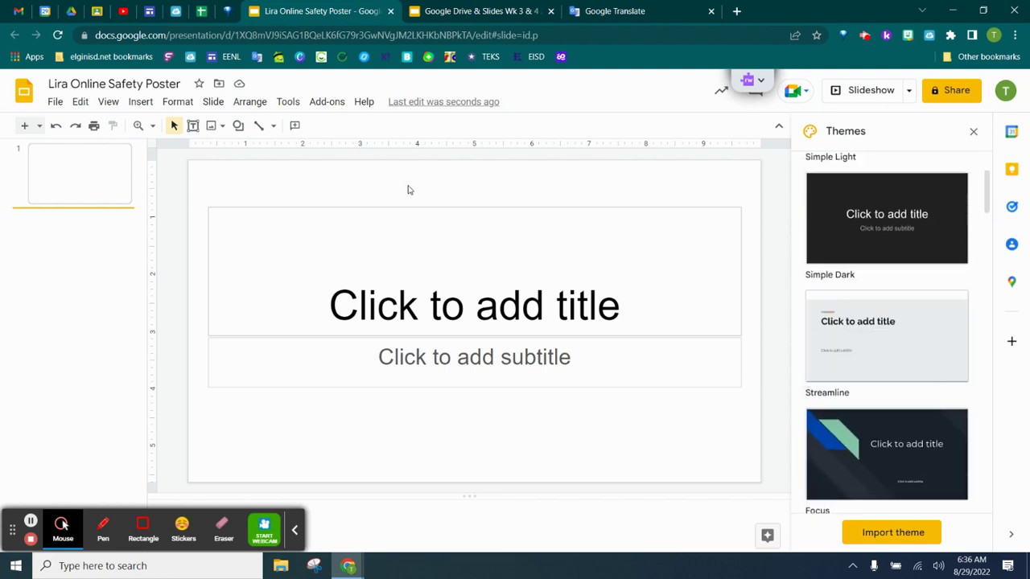
pyautogui.click(973, 133)
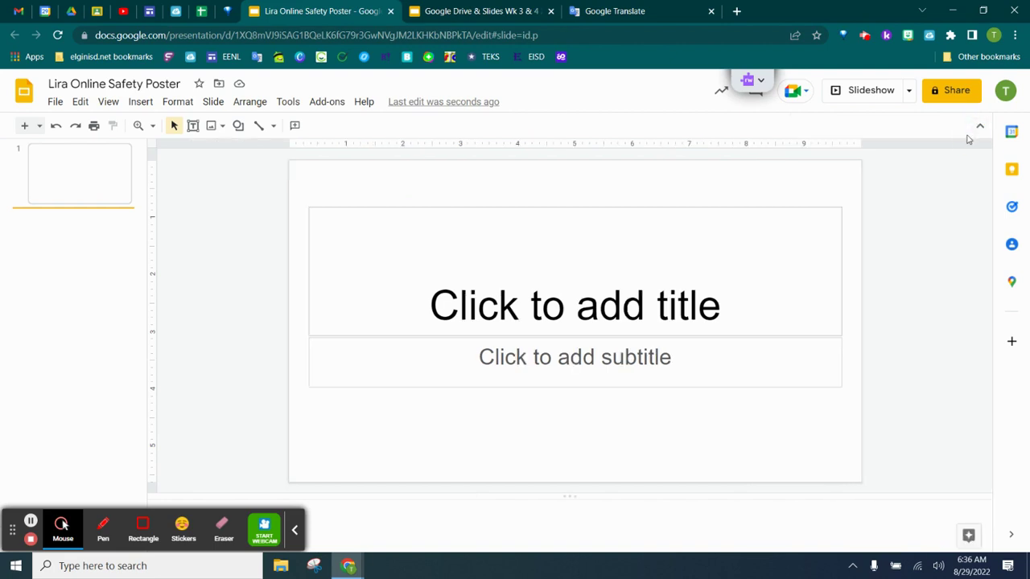
# - Apply the Blank layout to the slide from its right-click Apply layout menu
pyautogui.rightClick(418, 187)
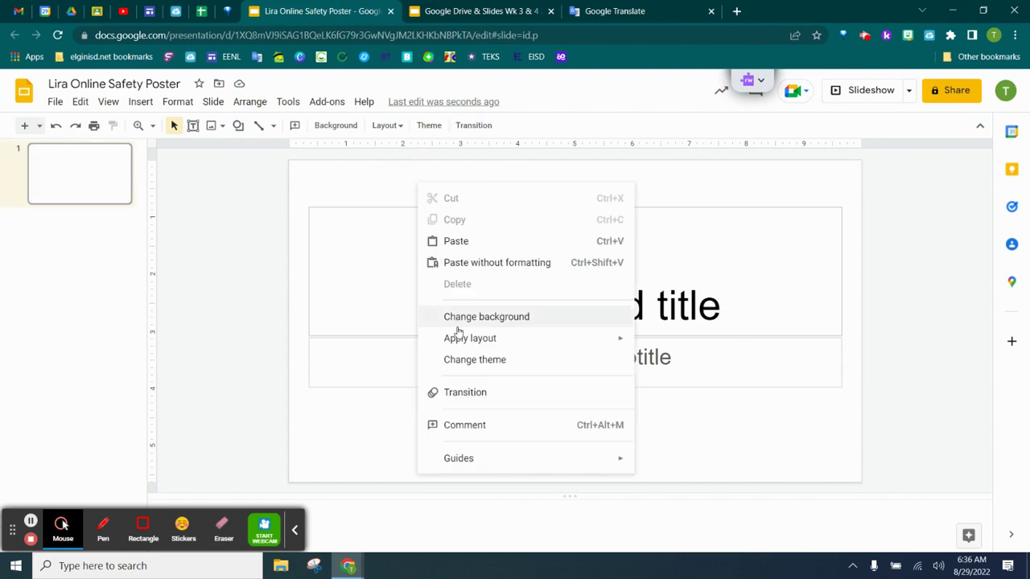
pyautogui.moveTo(475, 344)
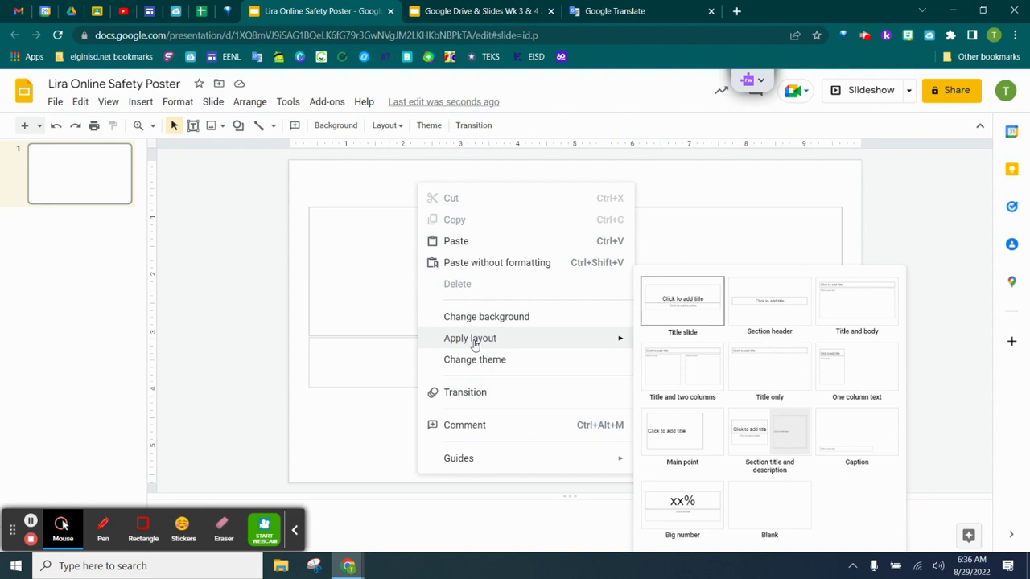
pyautogui.click(768, 512)
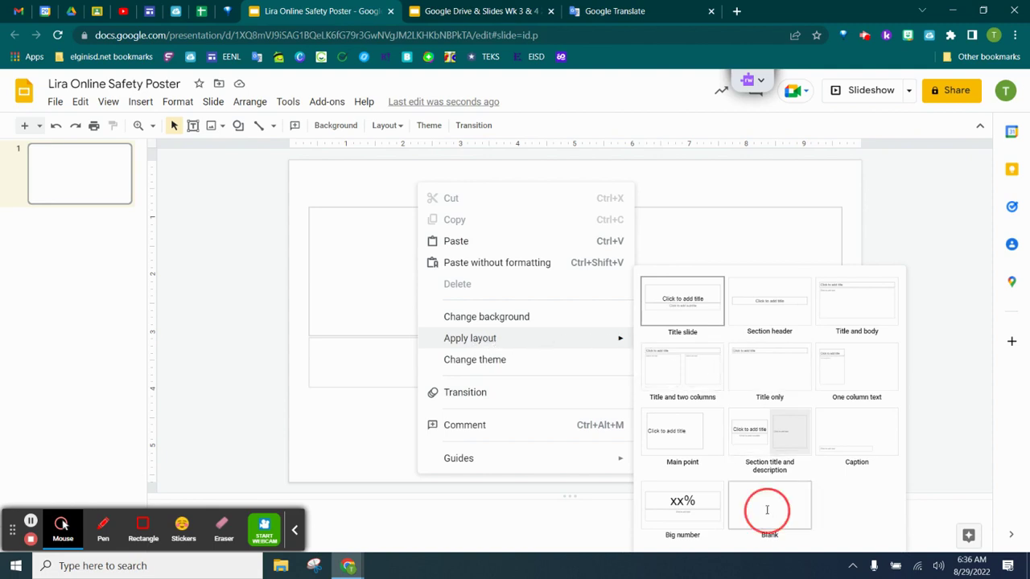
pyautogui.rightClick(351, 195)
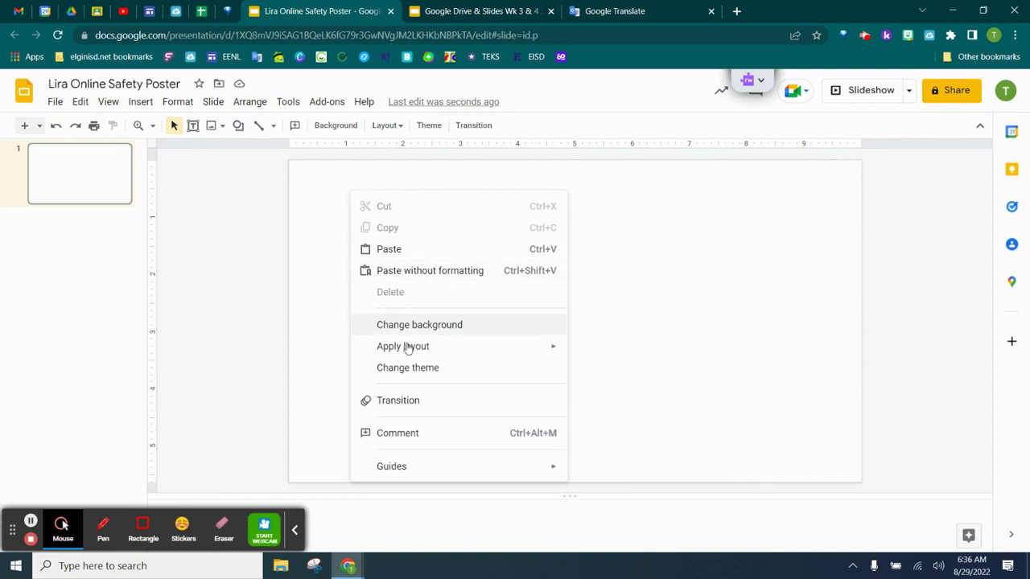
pyautogui.moveTo(409, 352)
pyautogui.click(553, 346)
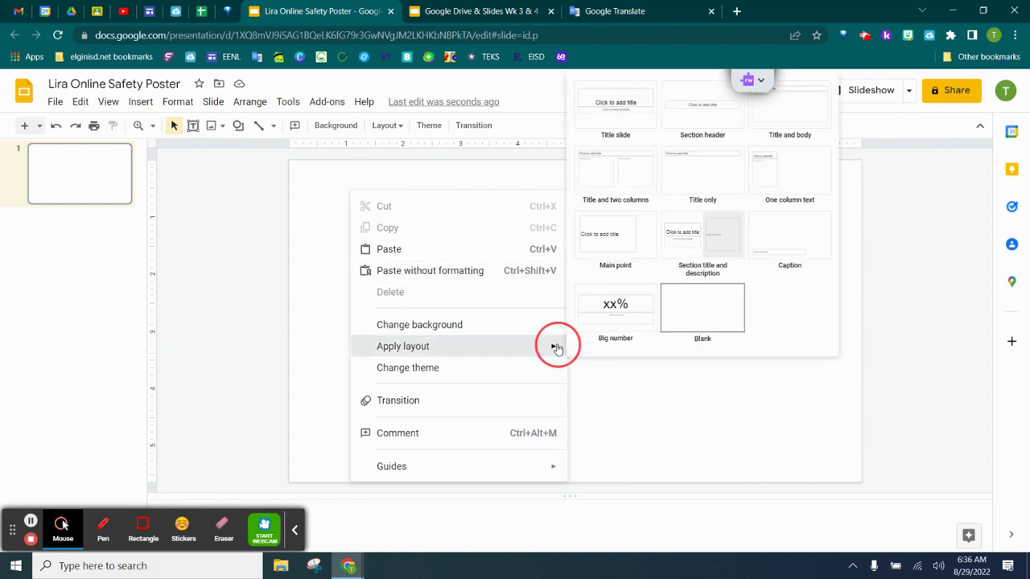
pyautogui.click(704, 310)
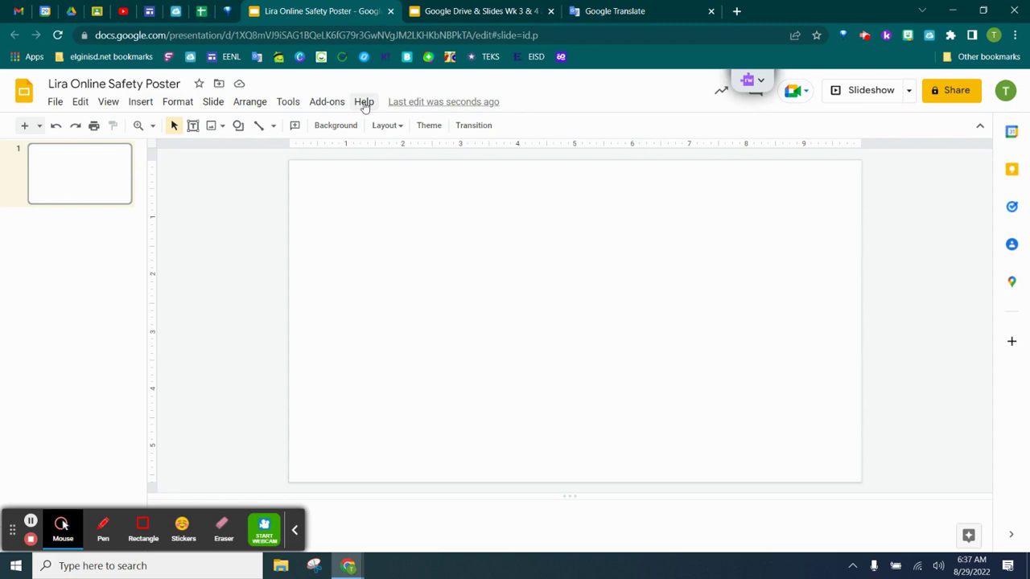
# - Draw a text box near the top-left and type 'Online Safety' on one line
pyautogui.click(140, 105)
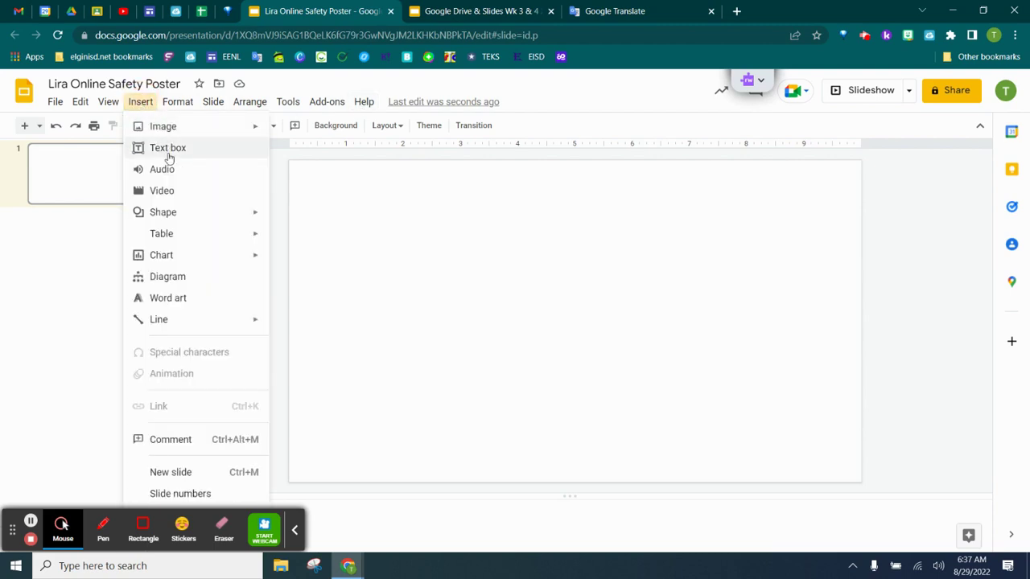
pyautogui.click(141, 103)
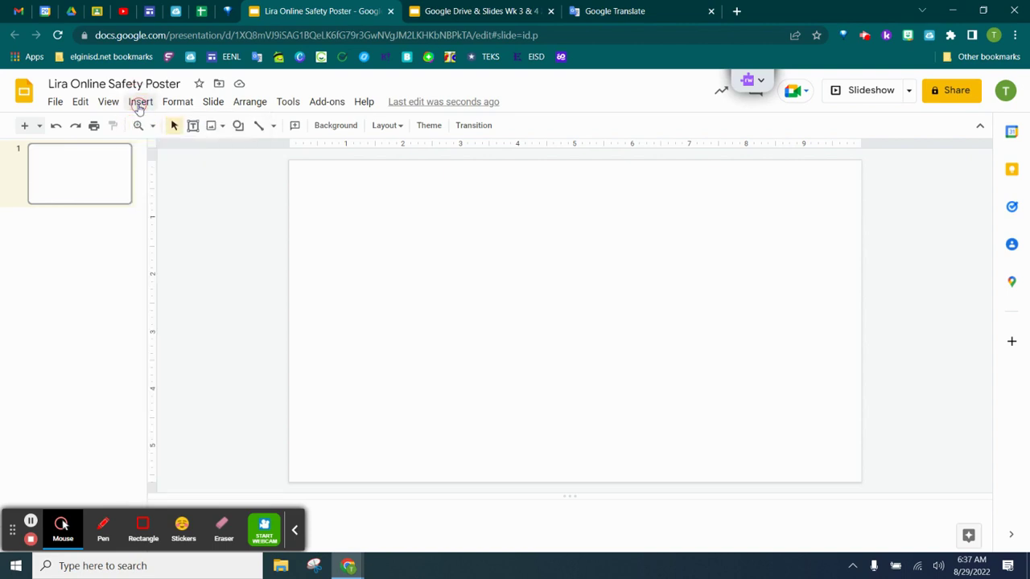
pyautogui.click(192, 128)
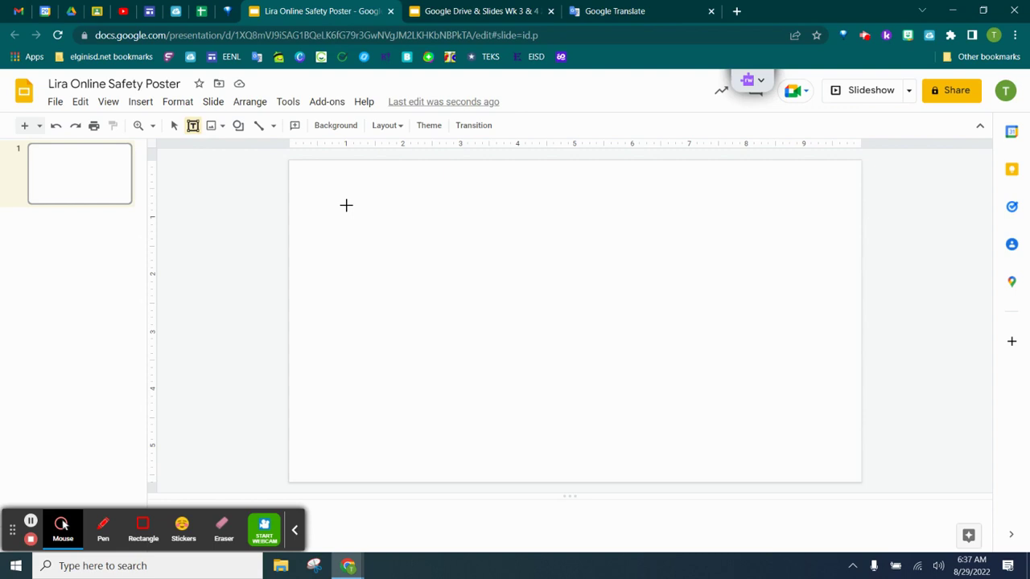
pyautogui.moveTo(346, 205); pyautogui.dragTo(419, 232)
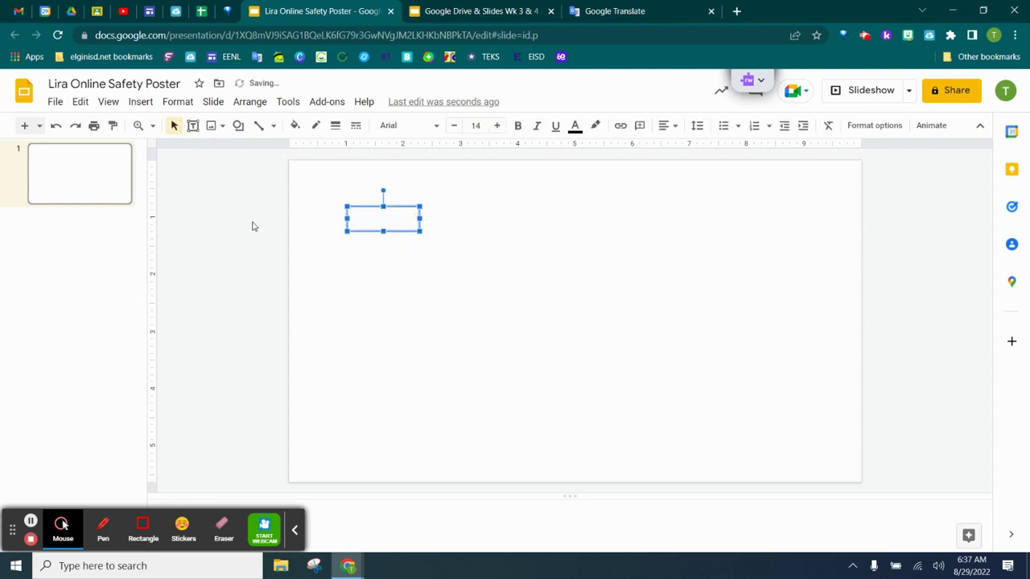
pyautogui.click(383, 216)
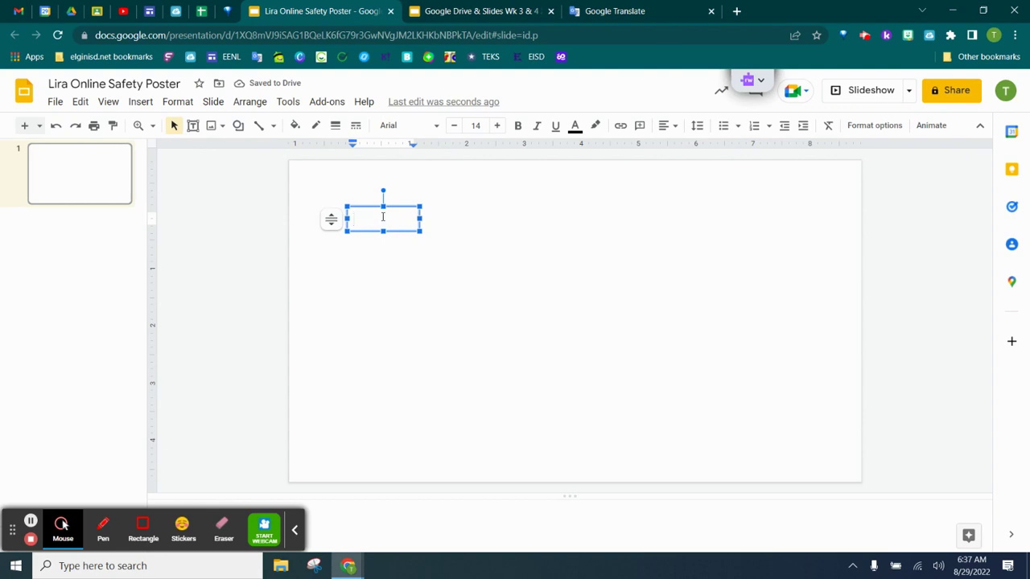
pyautogui.write('Online Safety')
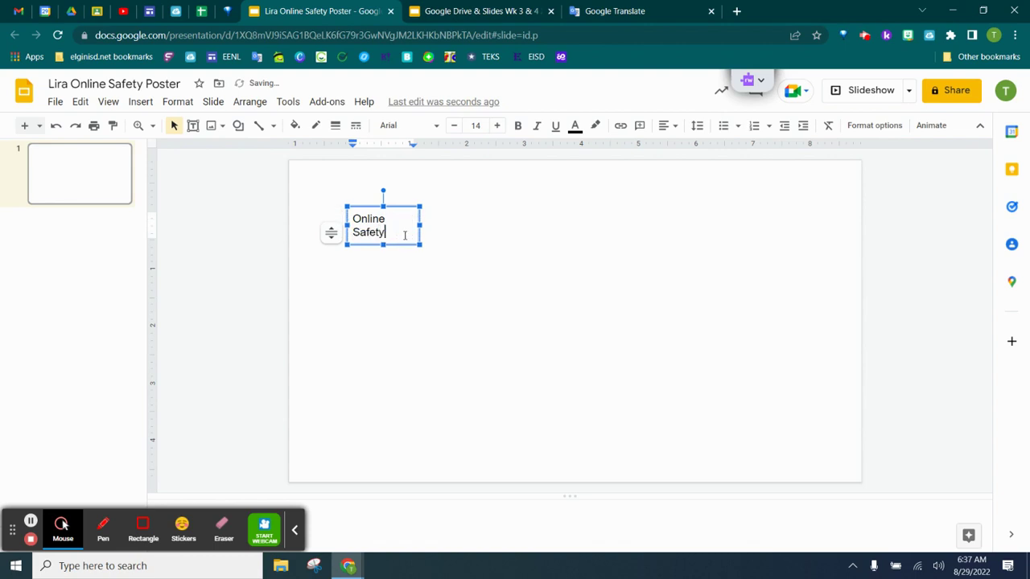
pyautogui.moveTo(420, 225); pyautogui.dragTo(492, 225)
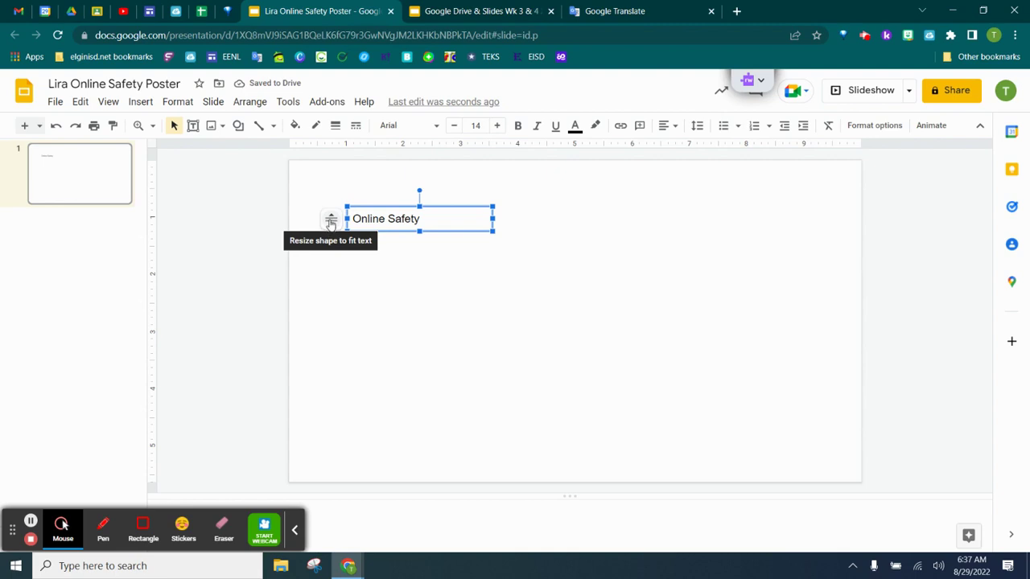
# - Set the Online Safety text box to Do not autofit and select it
pyautogui.click(331, 222)
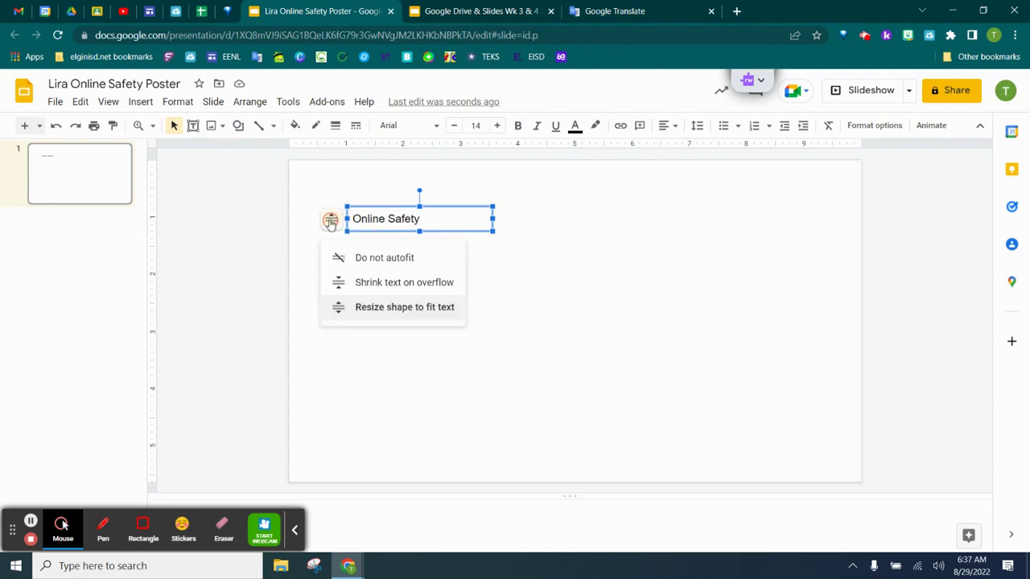
pyautogui.click(342, 266)
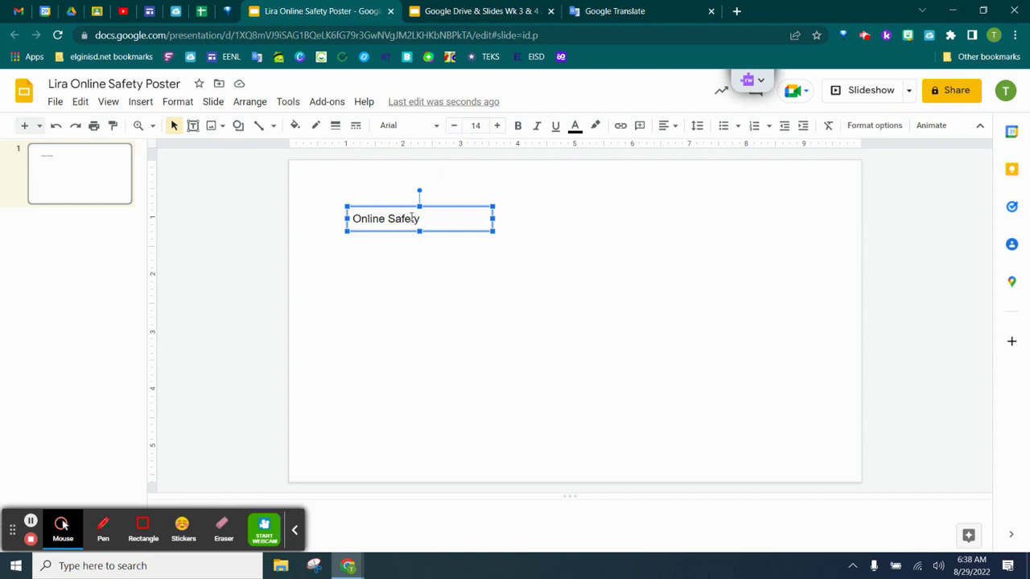
pyautogui.click(363, 207)
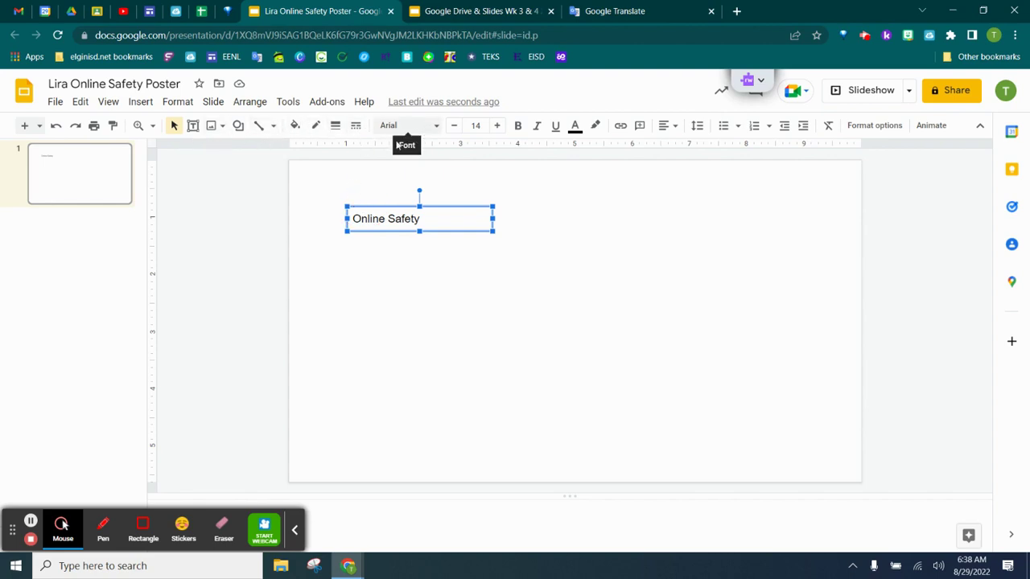
pyautogui.click(436, 126)
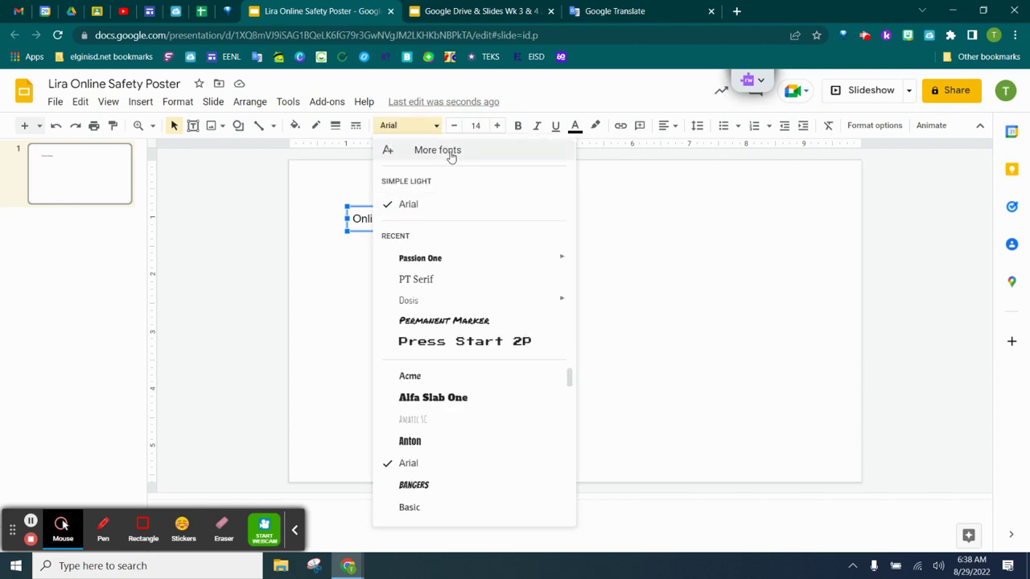
# - Change the title to Press Start 2P at size 36 and widen its box
pyautogui.click(483, 341)
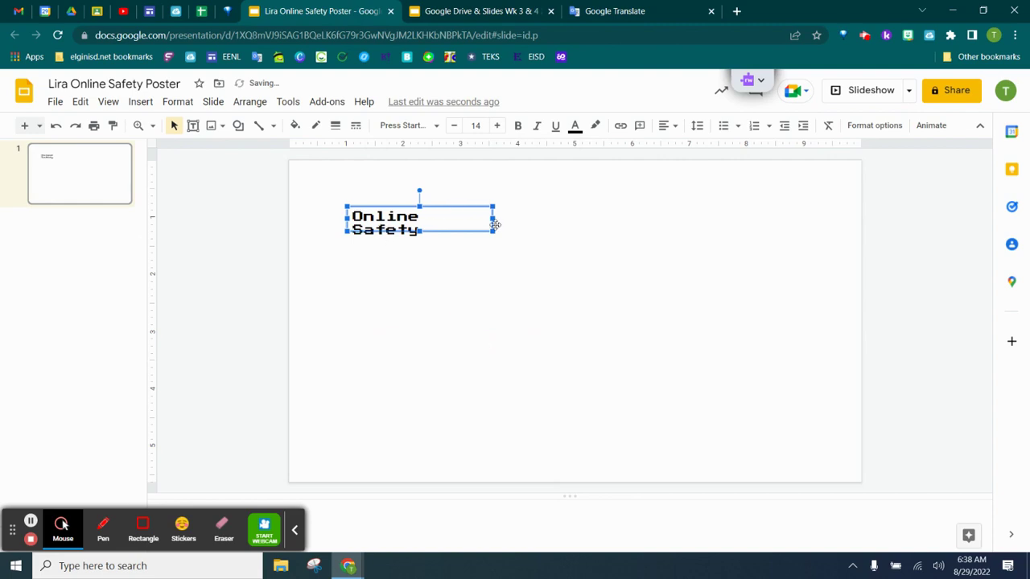
pyautogui.moveTo(493, 219); pyautogui.dragTo(548, 219)
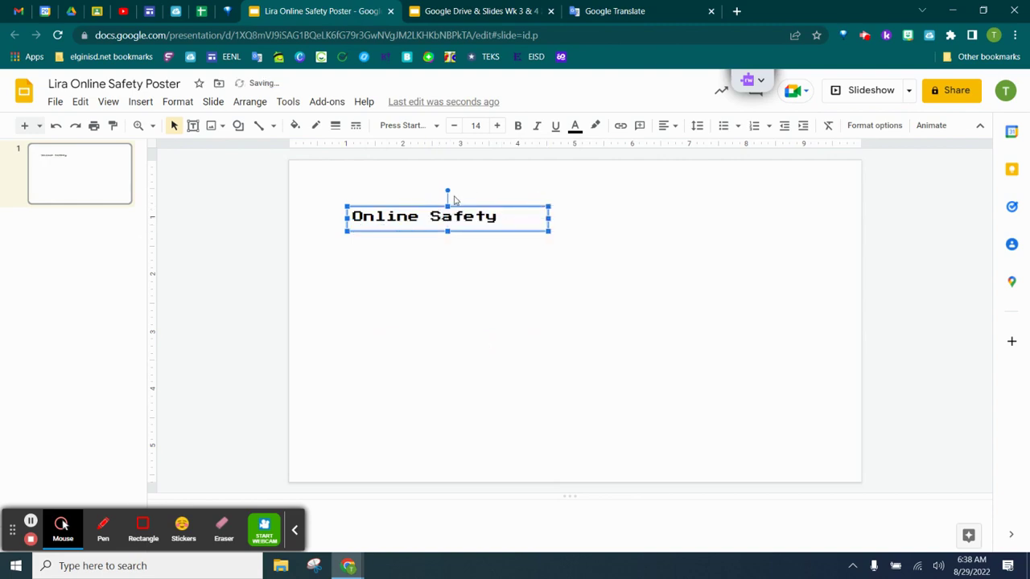
pyautogui.click(478, 125)
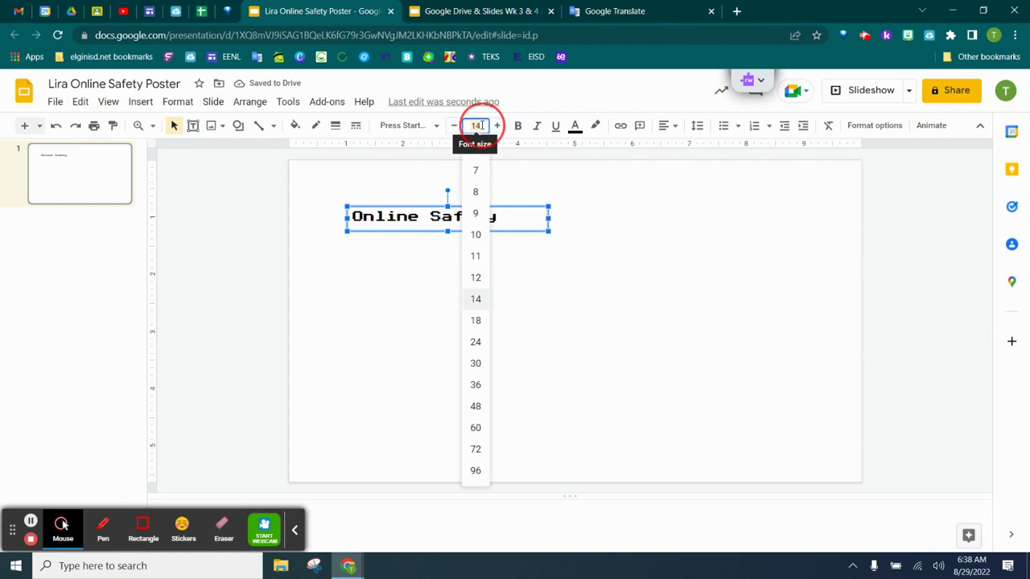
pyautogui.click(476, 385)
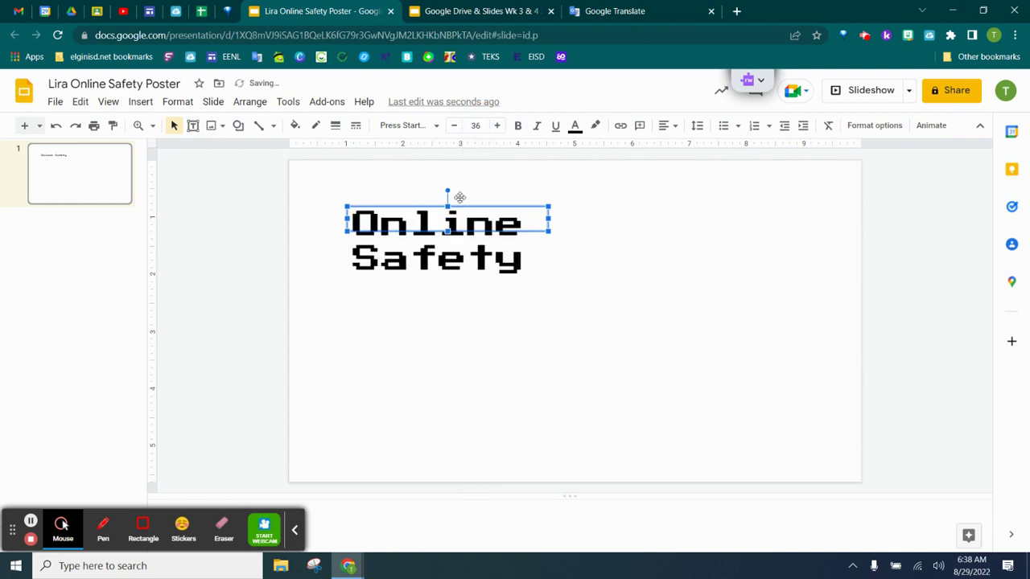
pyautogui.moveTo(548, 219); pyautogui.dragTo(622, 219)
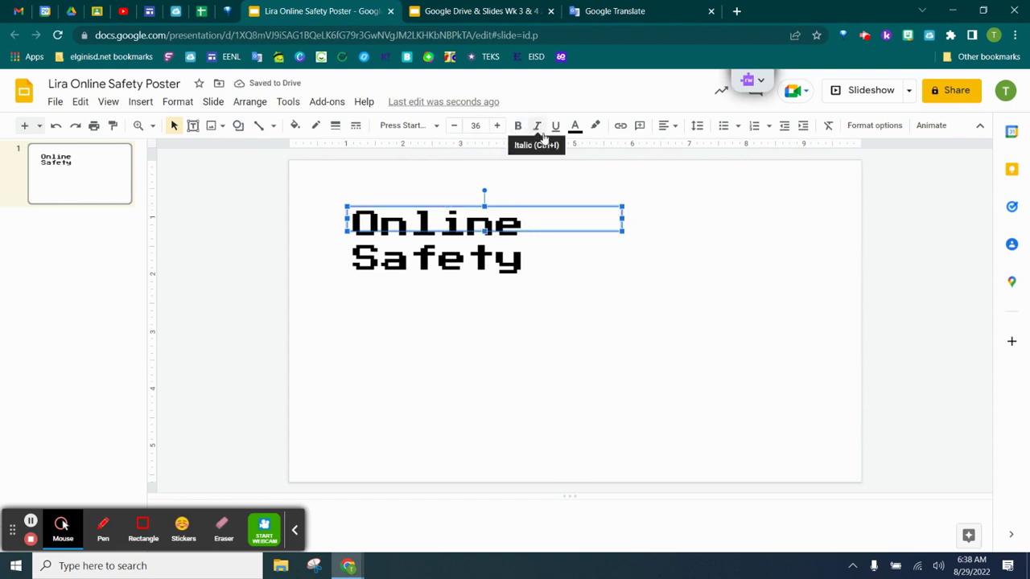
# - Color the title text blue and reset its trial yellow highlight to Transparent
pyautogui.click(577, 131)
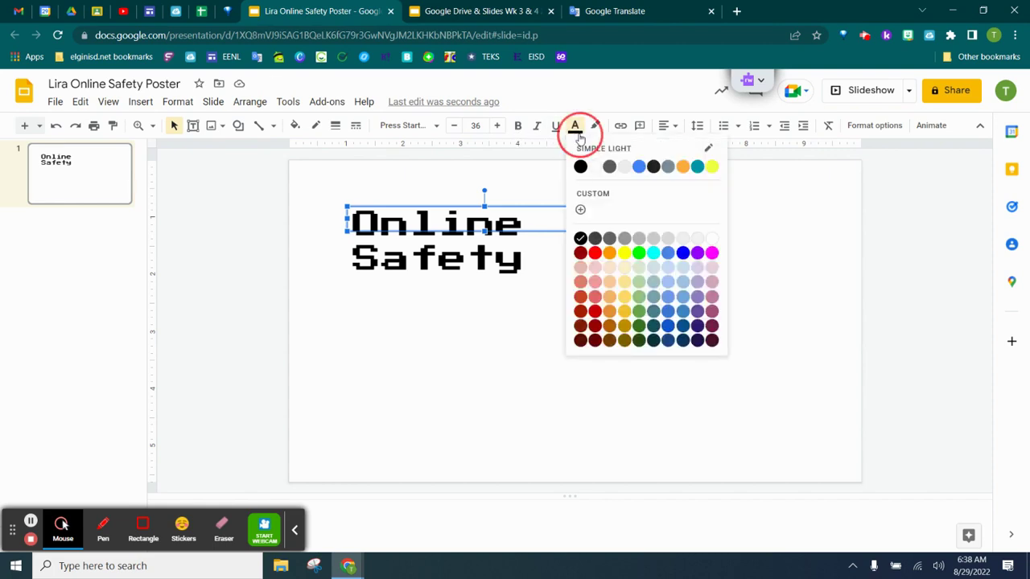
pyautogui.click(682, 253)
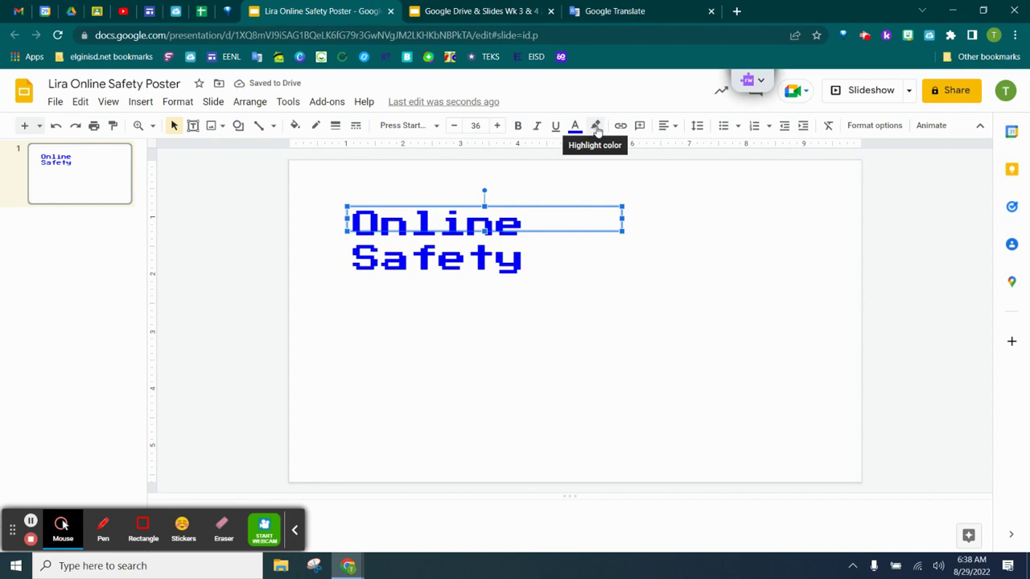
pyautogui.click(596, 126)
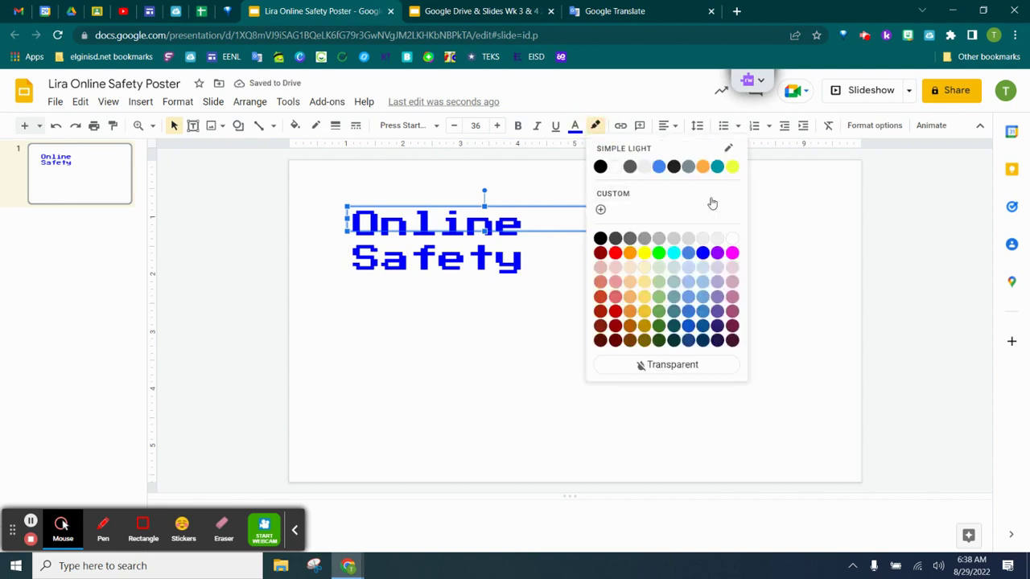
pyautogui.click(733, 166)
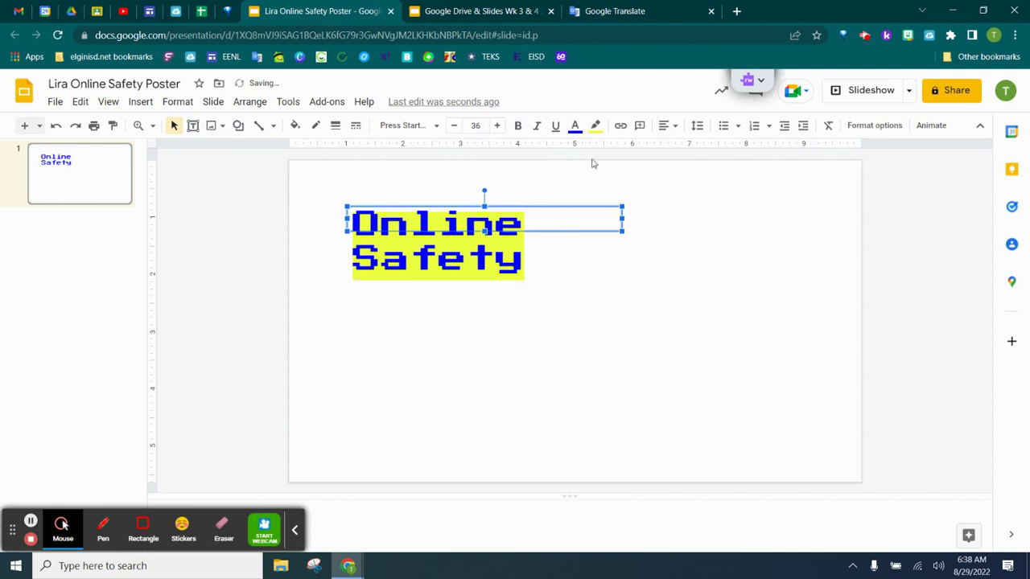
pyautogui.click(596, 126)
pyautogui.click(730, 166)
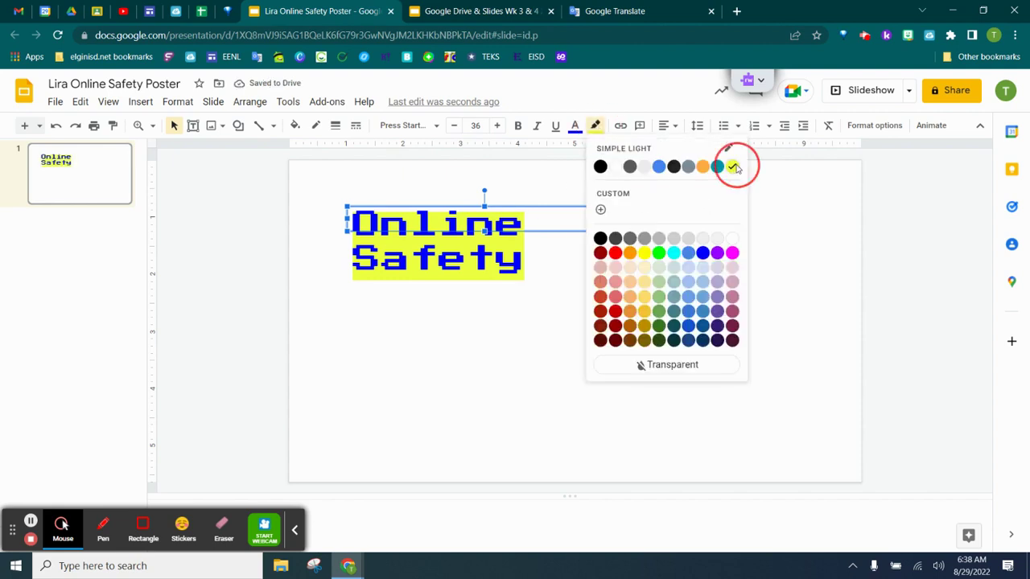
pyautogui.click(595, 126)
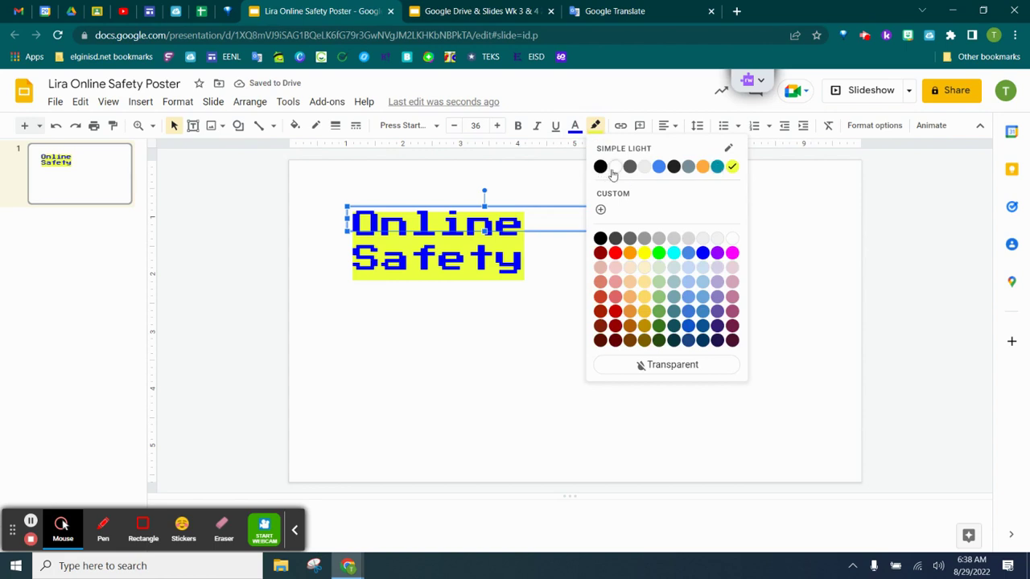
pyautogui.click(661, 365)
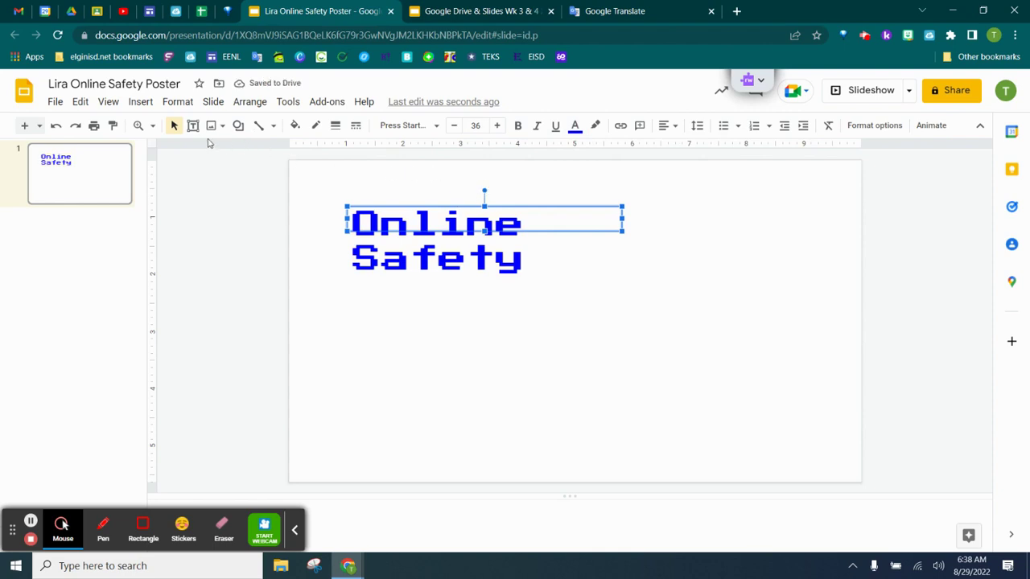
pyautogui.click(575, 126)
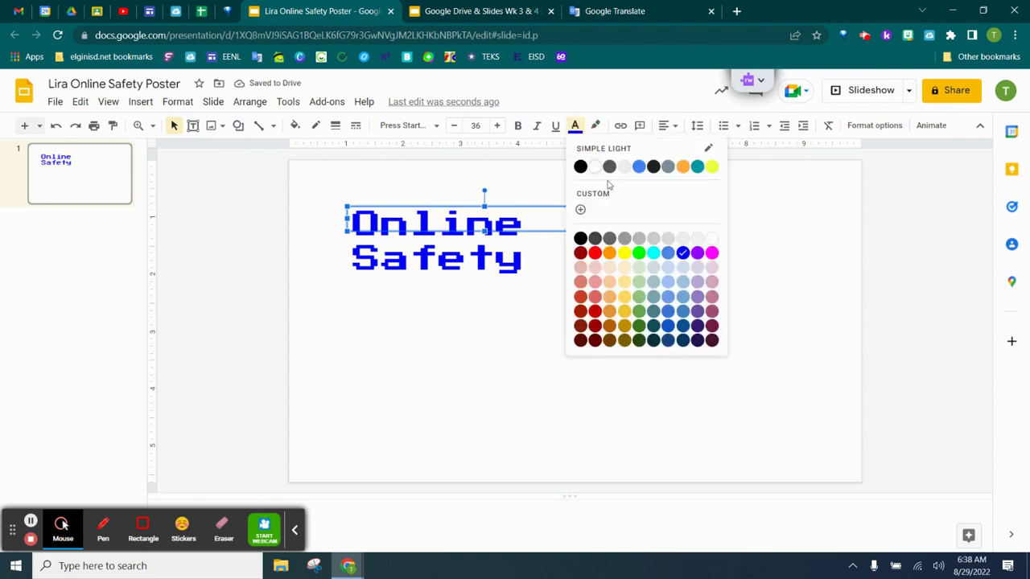
pyautogui.click(425, 204)
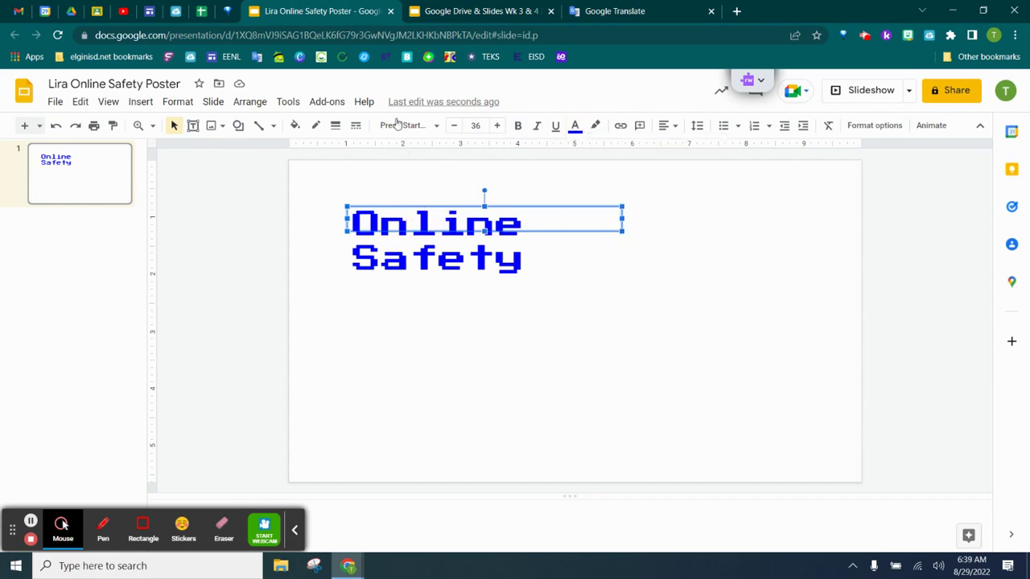
pyautogui.click(463, 11)
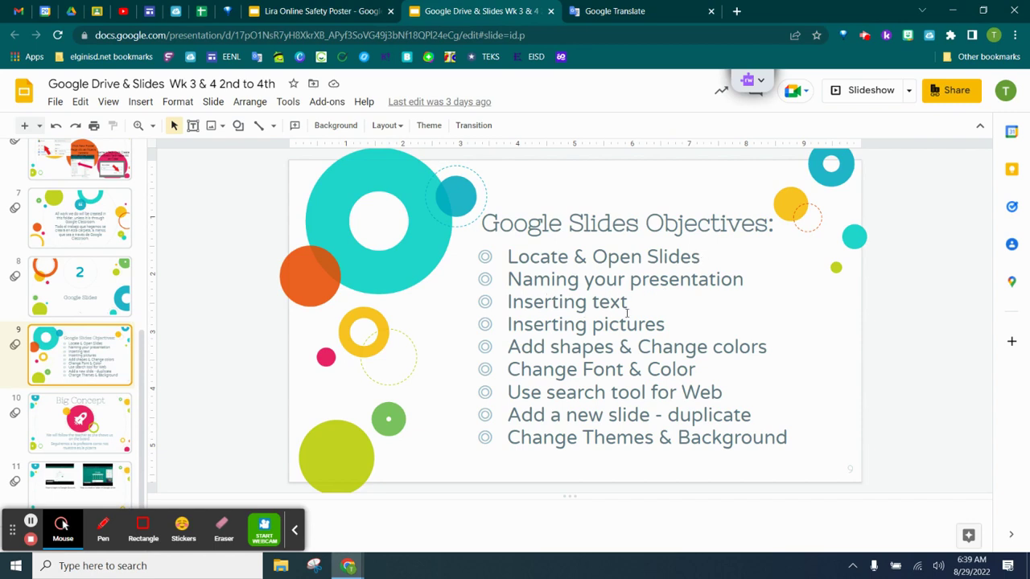
pyautogui.click(308, 13)
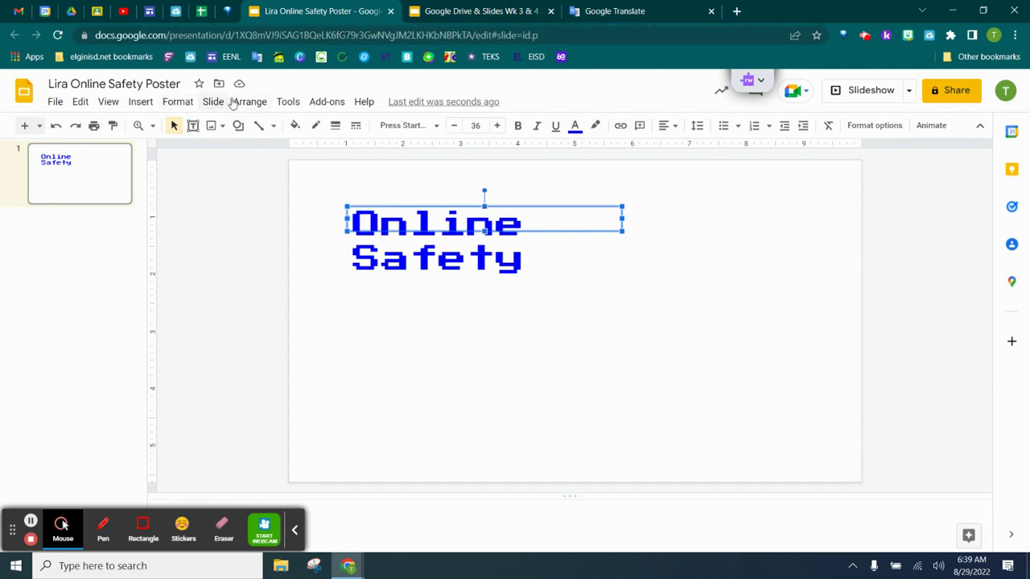
# - Open the Explore panel and close the duplicate poster tab
pyautogui.click(290, 102)
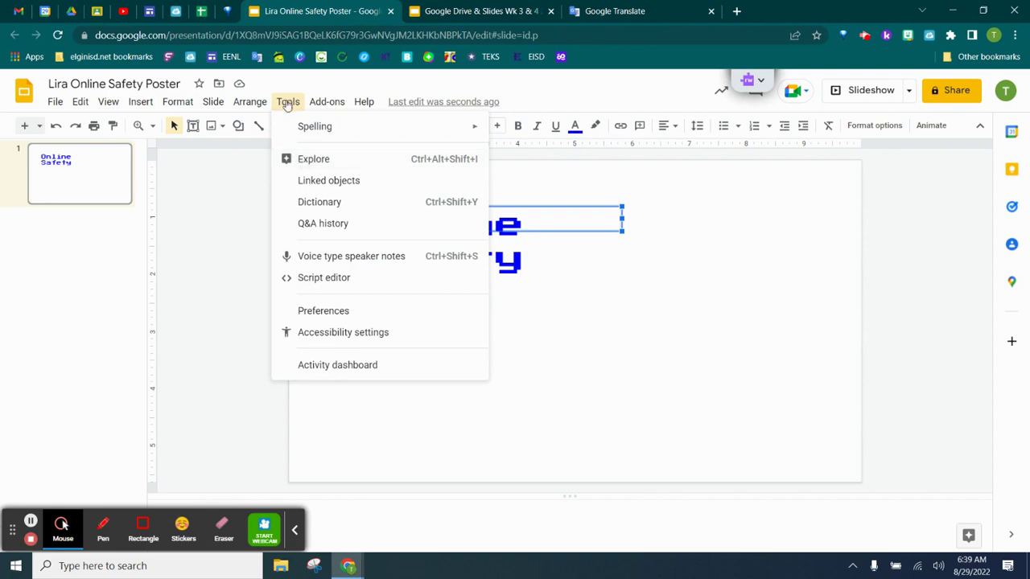
pyautogui.click(306, 159)
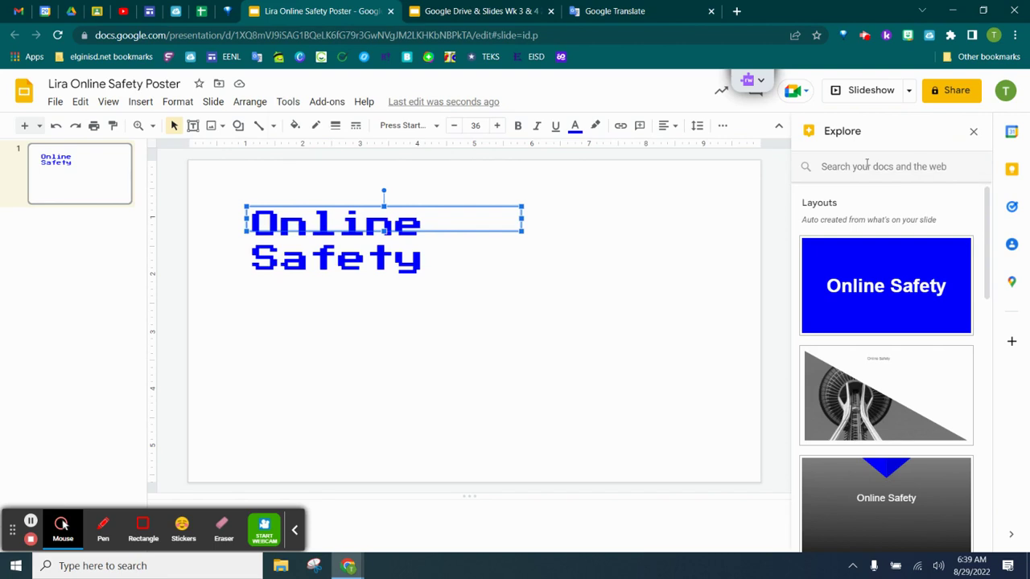
pyautogui.click(866, 165)
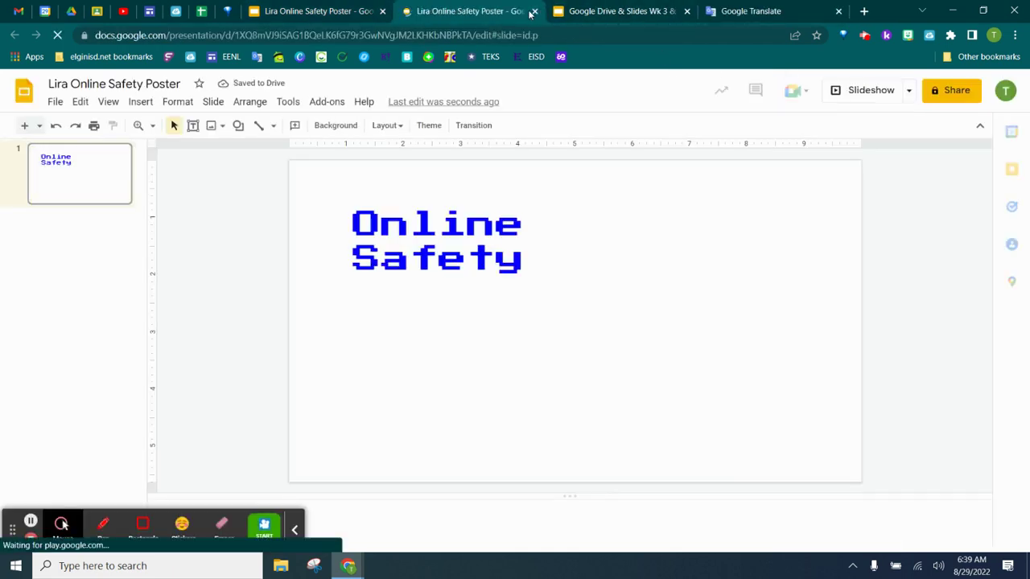
pyautogui.click(534, 11)
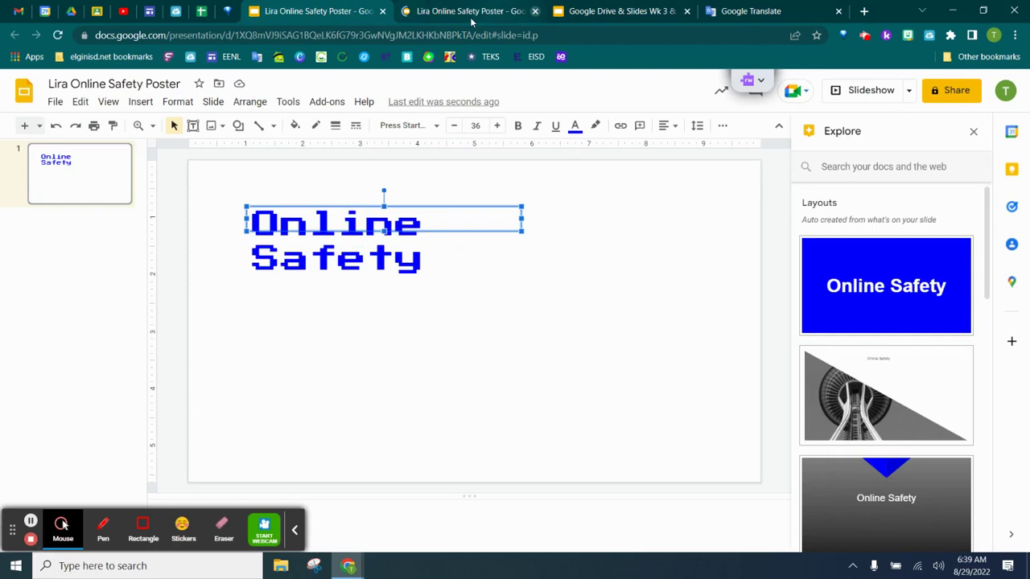
# - Search Explore for 'online safety' and browse the image results
pyautogui.click(846, 165)
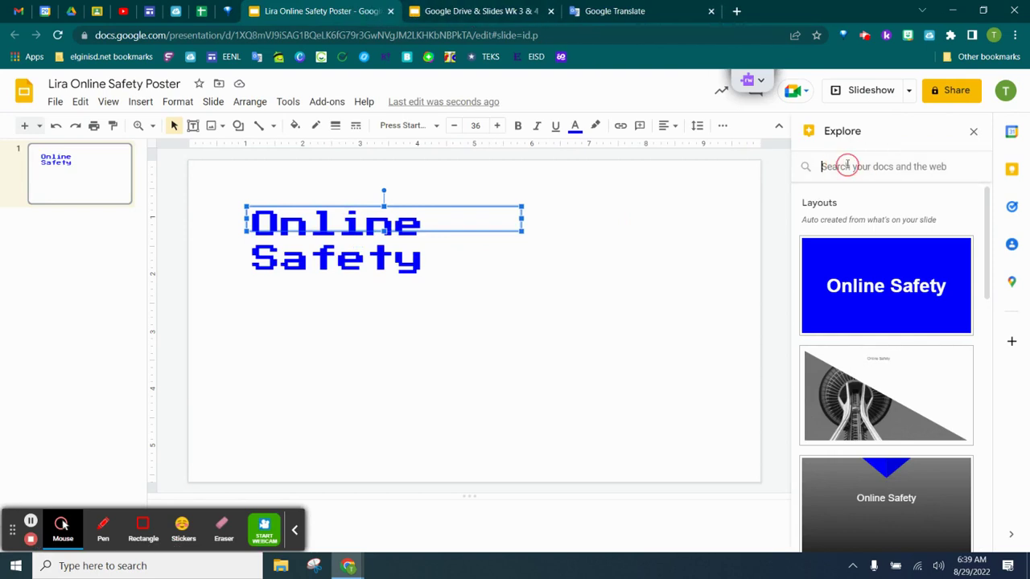
pyautogui.write('on')
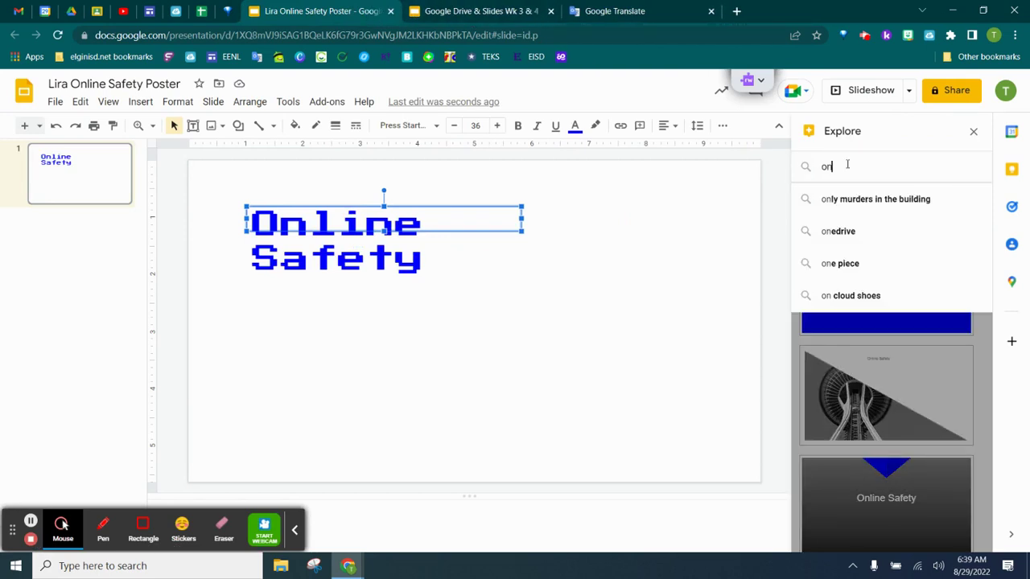
pyautogui.write('line safety')
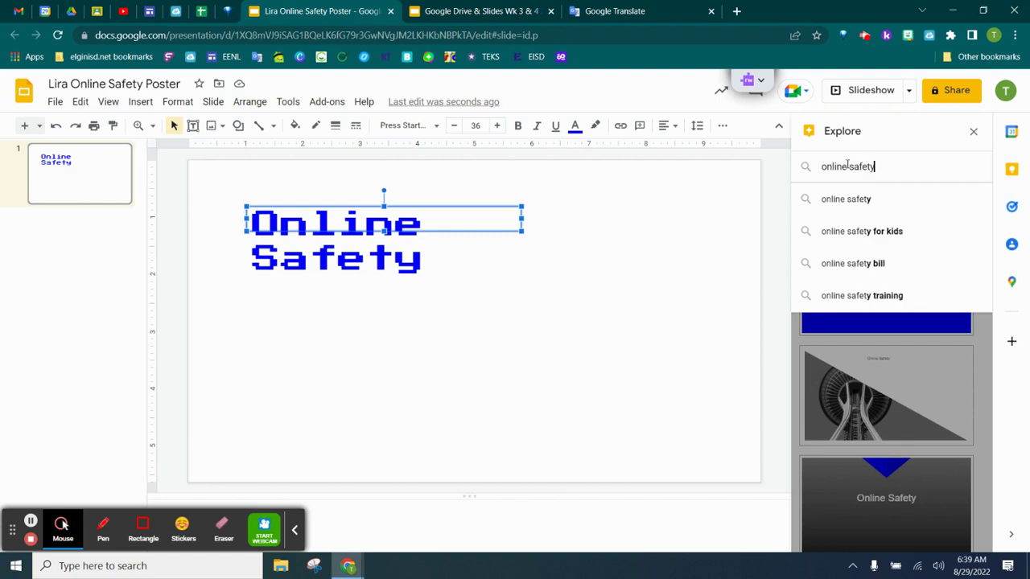
pyautogui.press('Return')
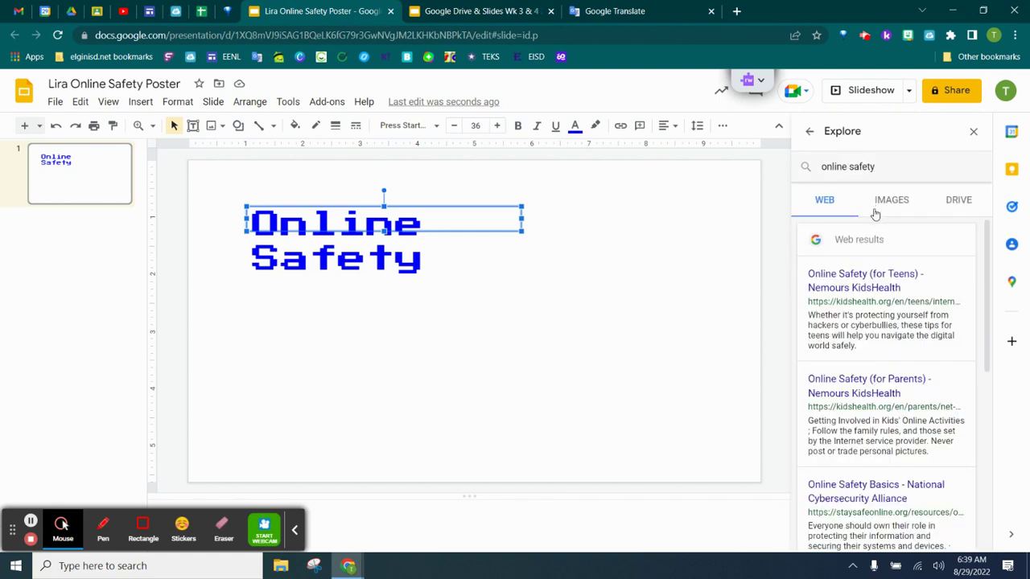
pyautogui.click(892, 208)
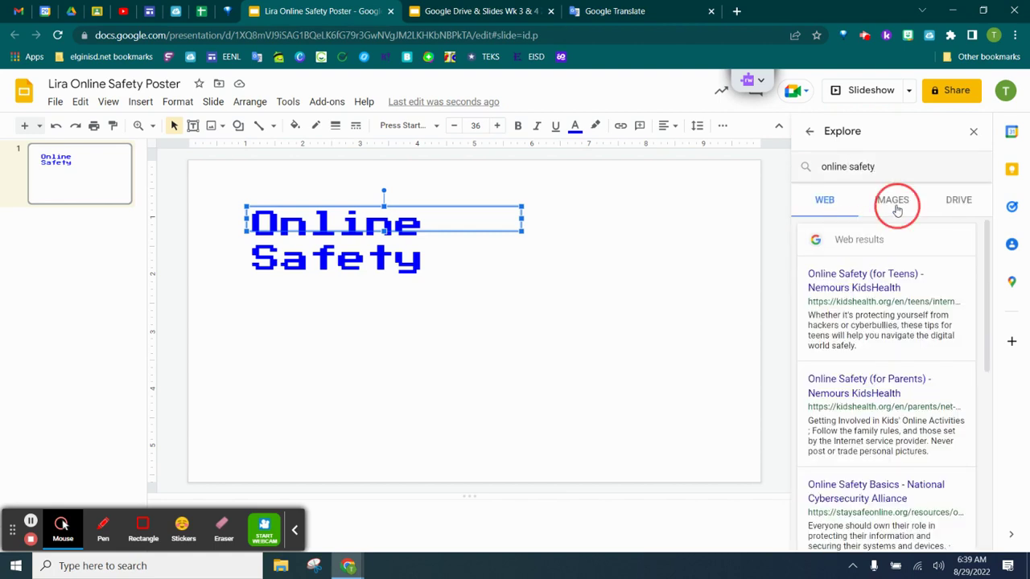
pyautogui.click(972, 201)
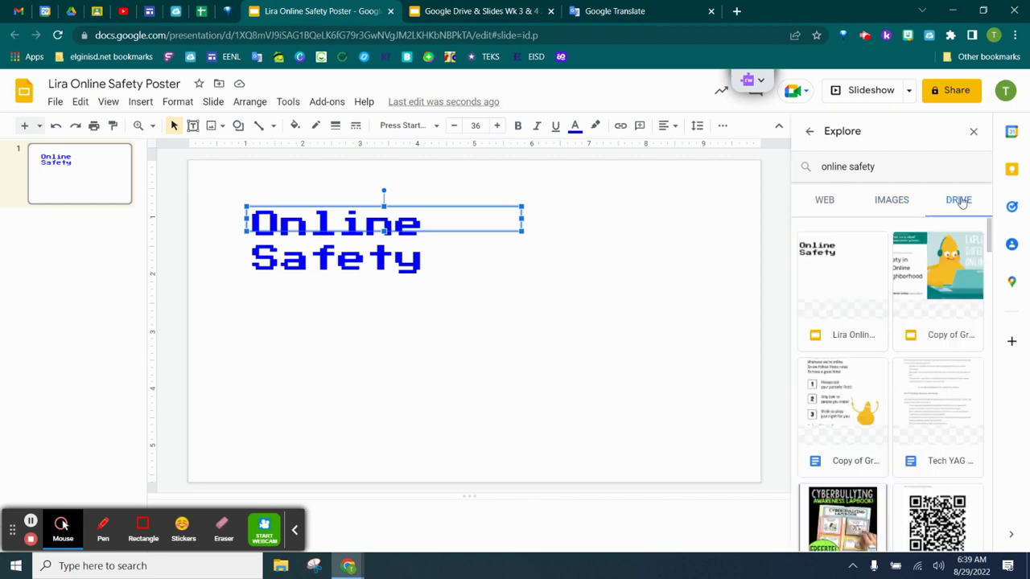
pyautogui.click(898, 206)
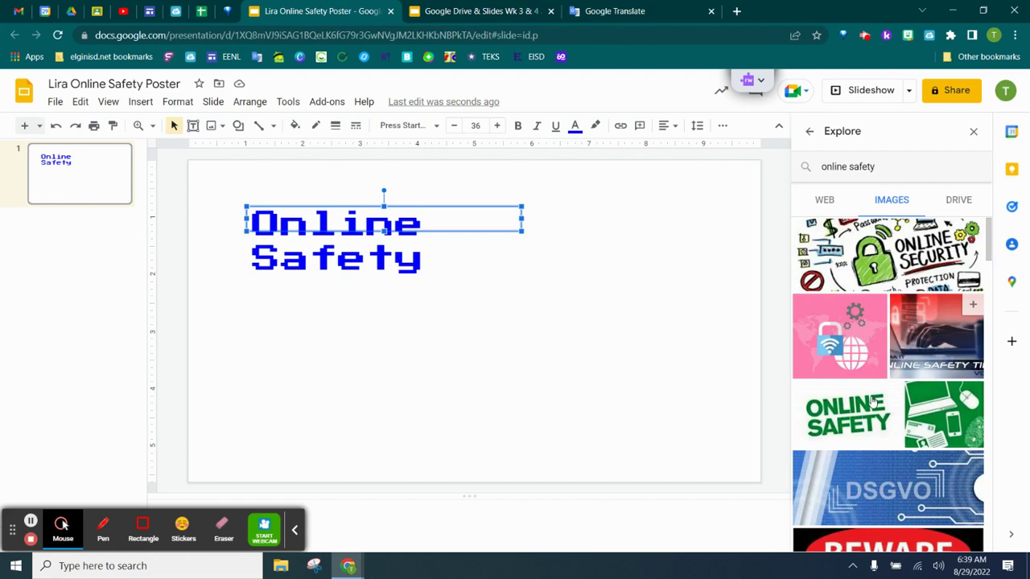
pyautogui.scroll(-3, 883, 442)
pyautogui.scroll(-5, 882, 442)
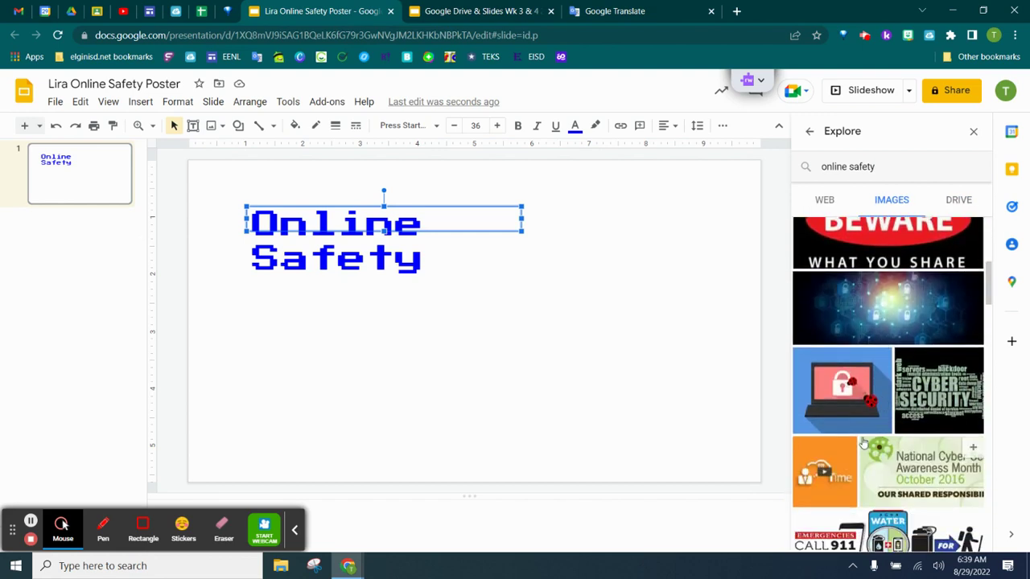
pyautogui.scroll(-4, 863, 441)
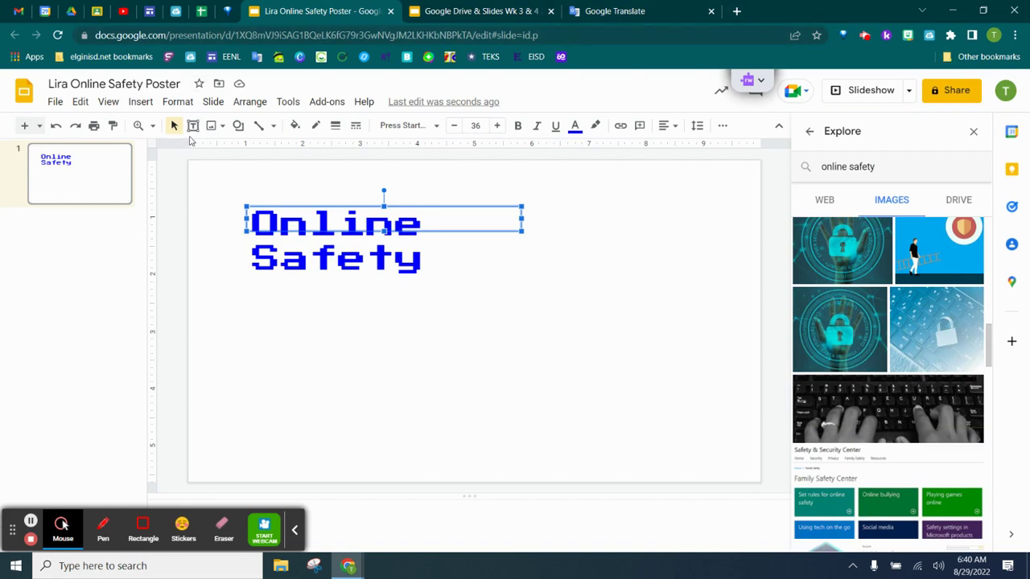
# - Close the Explore side panel after checking the Insert image options
pyautogui.click(141, 102)
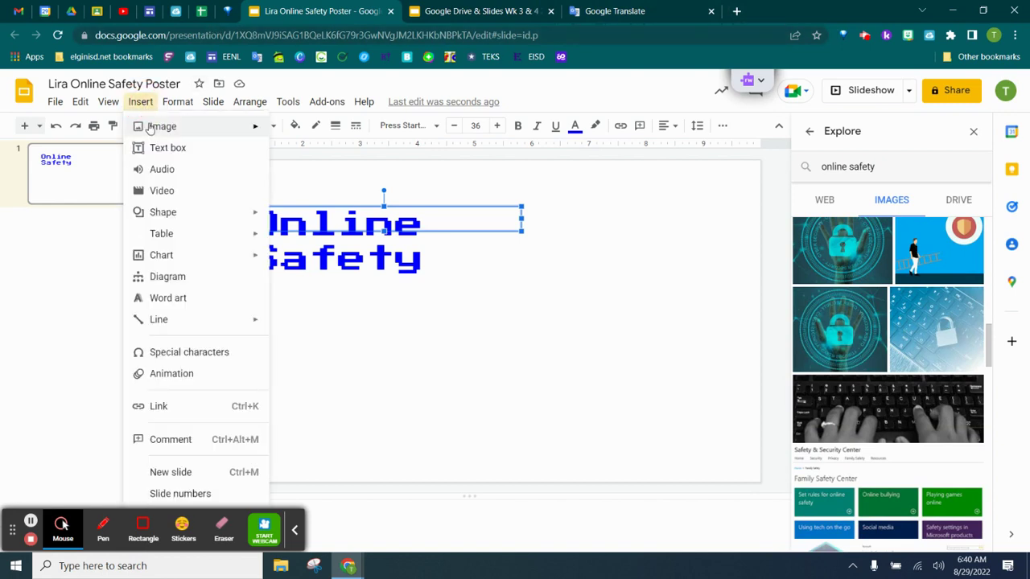
pyautogui.moveTo(241, 126)
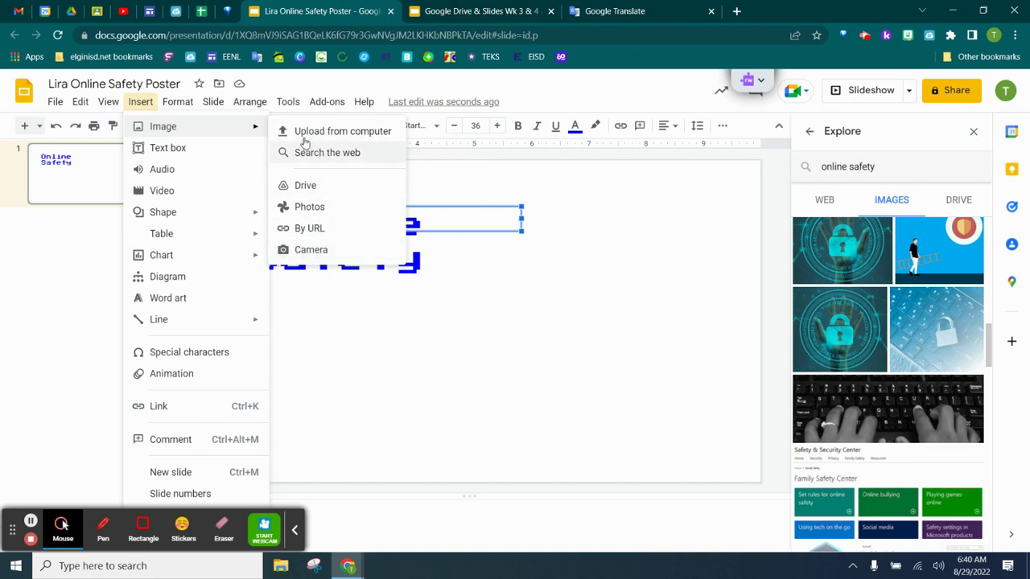
pyautogui.click(268, 86)
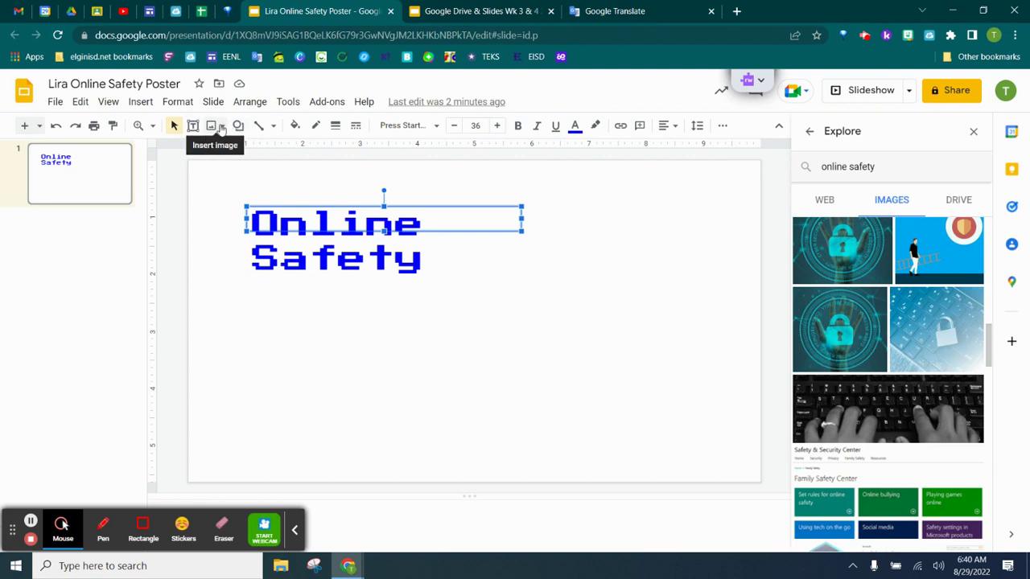
pyautogui.click(222, 129)
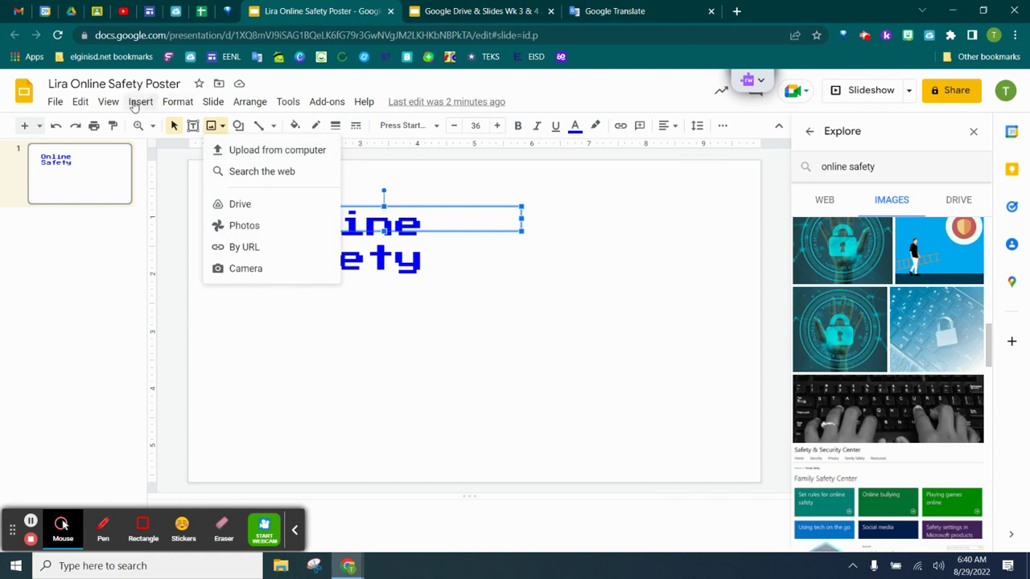
pyautogui.click(139, 103)
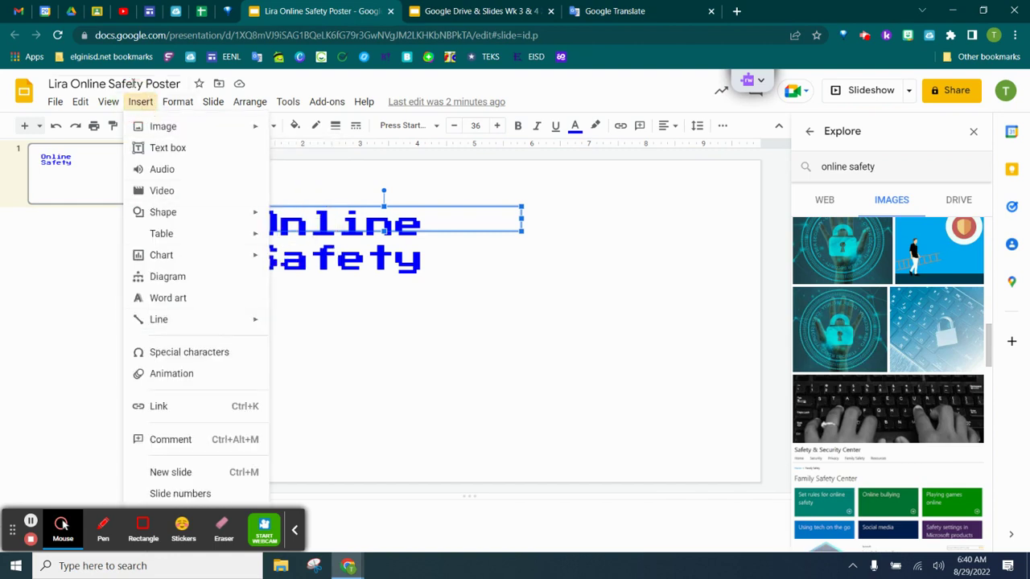
pyautogui.click(140, 101)
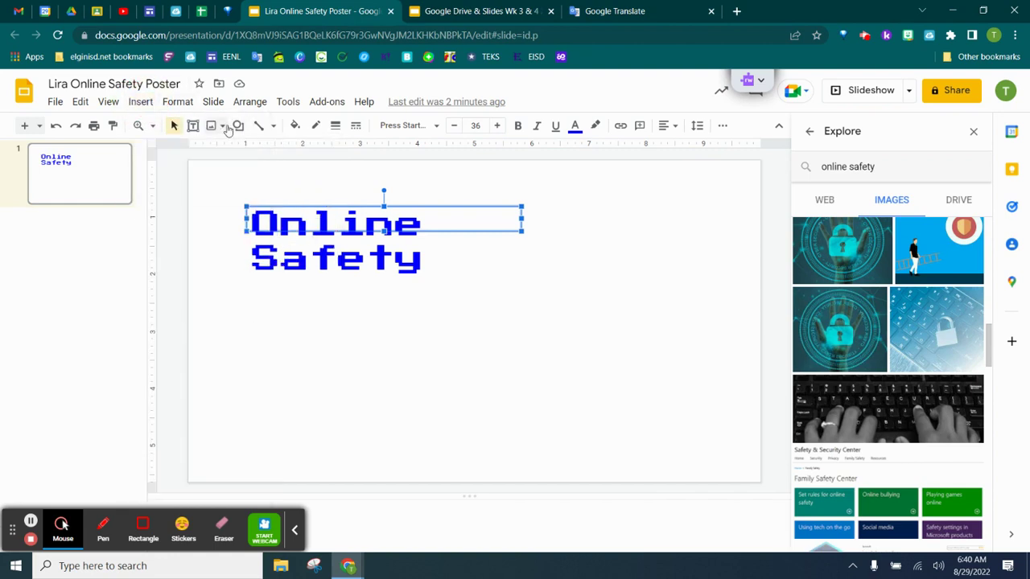
pyautogui.click(974, 131)
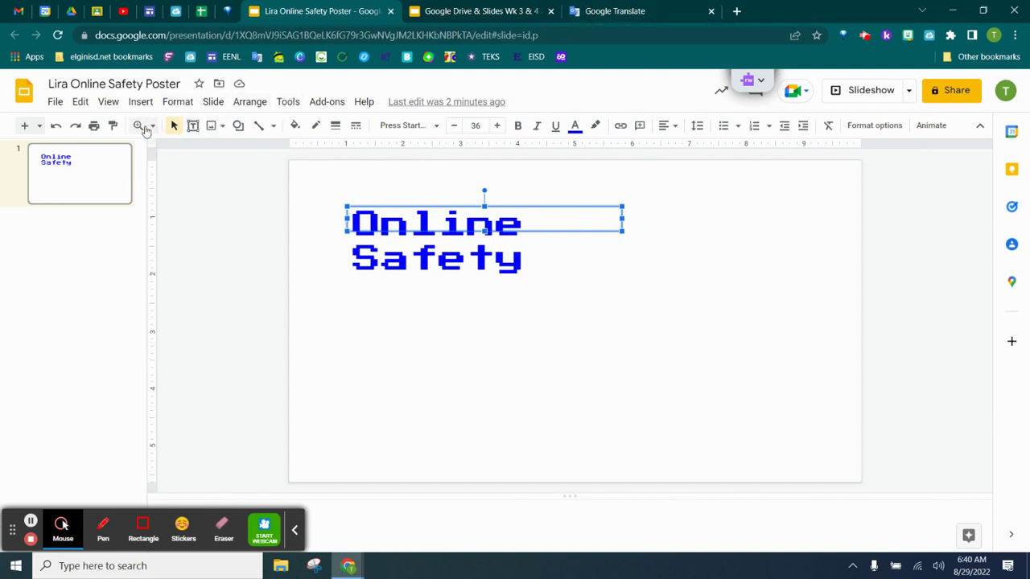
# - Run a web image search for 'Online safety' and browse the results
pyautogui.click(214, 126)
pyautogui.click(268, 177)
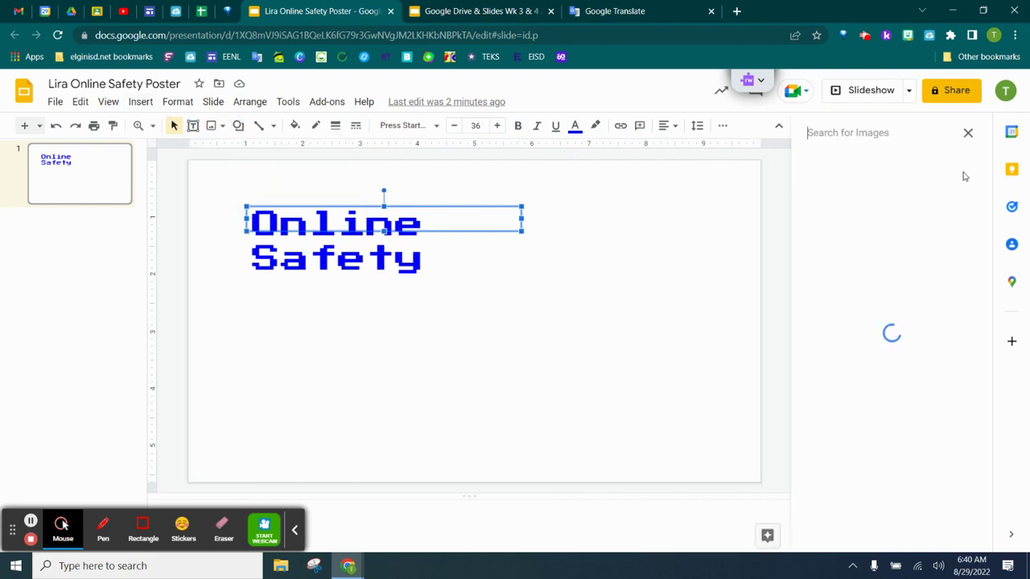
pyautogui.click(870, 137)
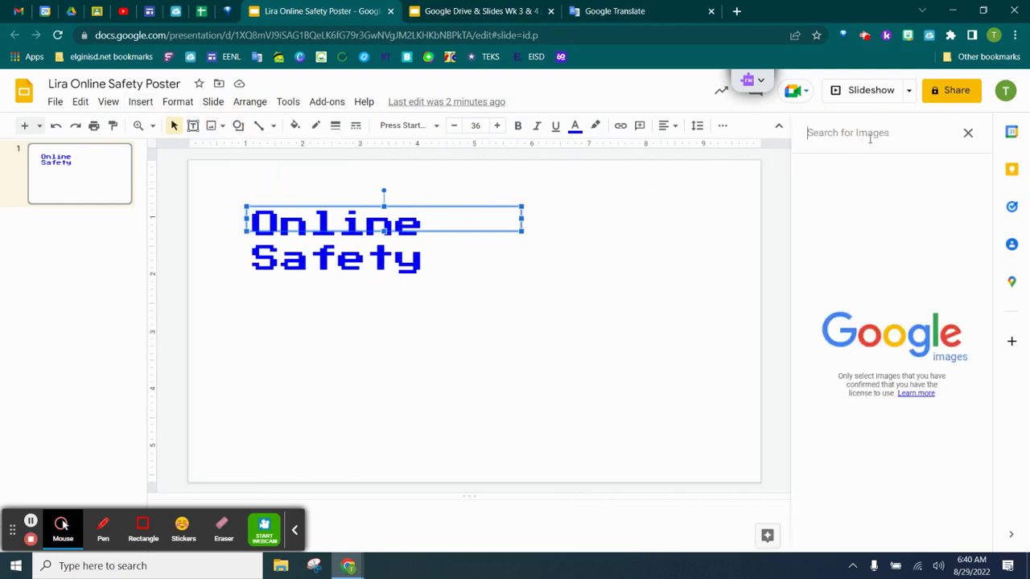
pyautogui.write('Online saf')
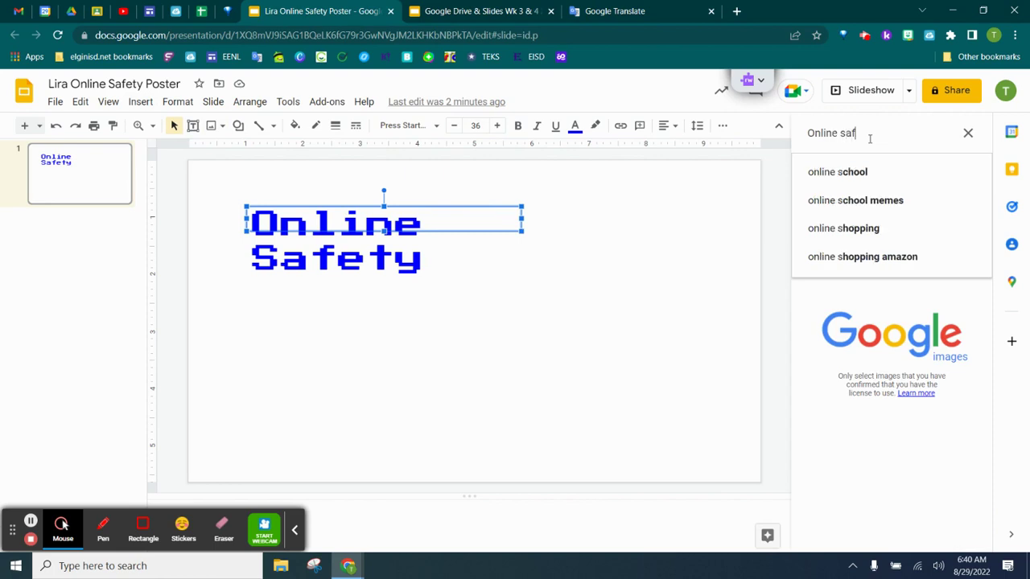
pyautogui.write('ety')
pyautogui.press('Return')
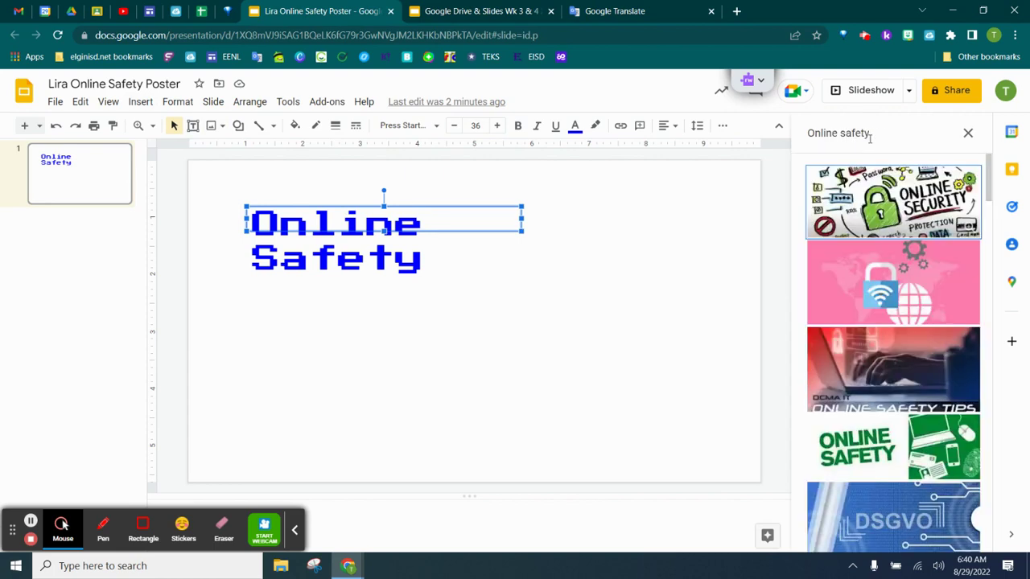
pyautogui.scroll(-3, 877, 361)
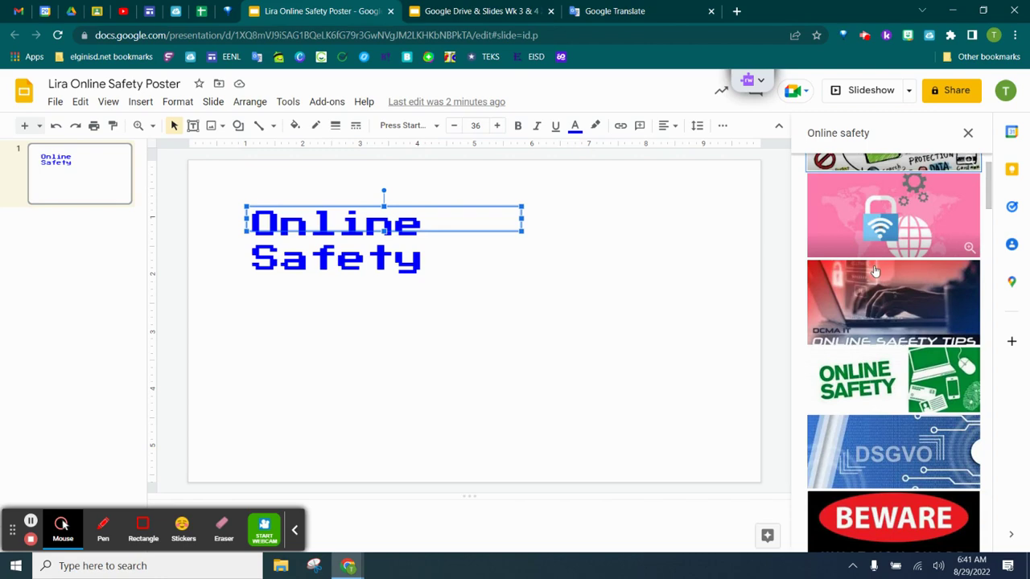
pyautogui.scroll(-10, 893, 344)
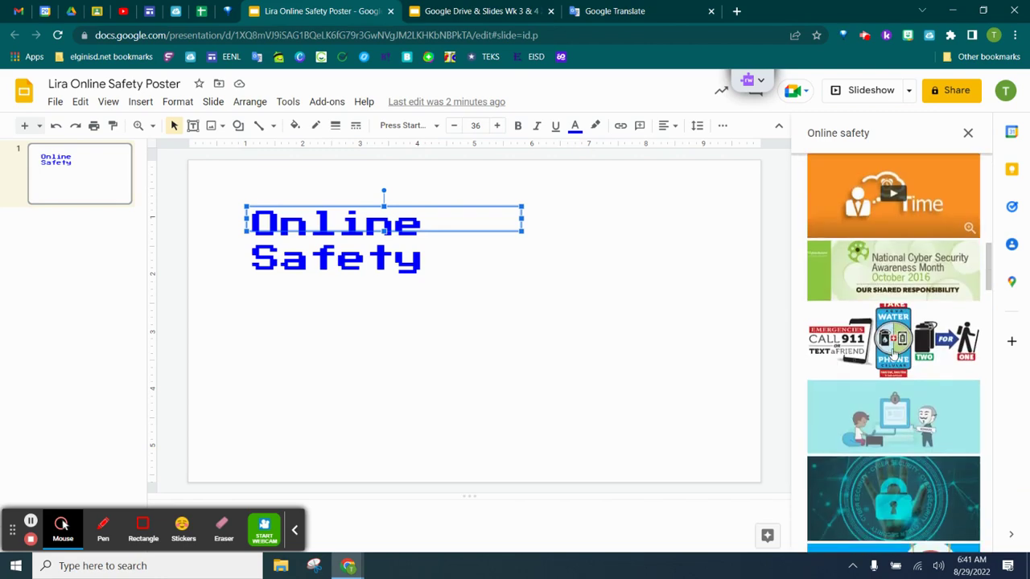
pyautogui.scroll(15, 893, 354)
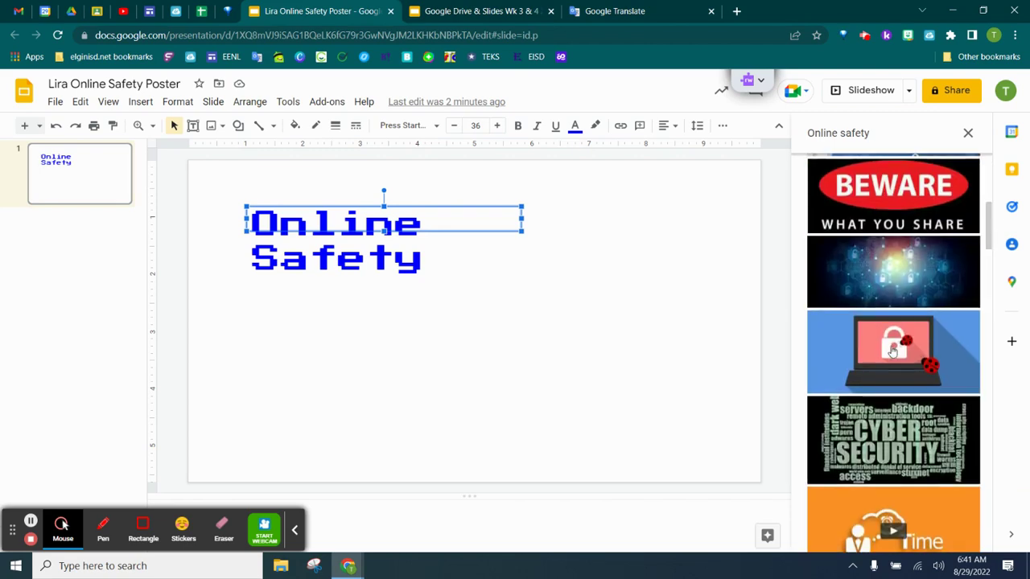
# - Change the search to 'digital footprints' and insert the black footprints image
pyautogui.moveTo(885, 131); pyautogui.dragTo(766, 133)
pyautogui.write('digital ')
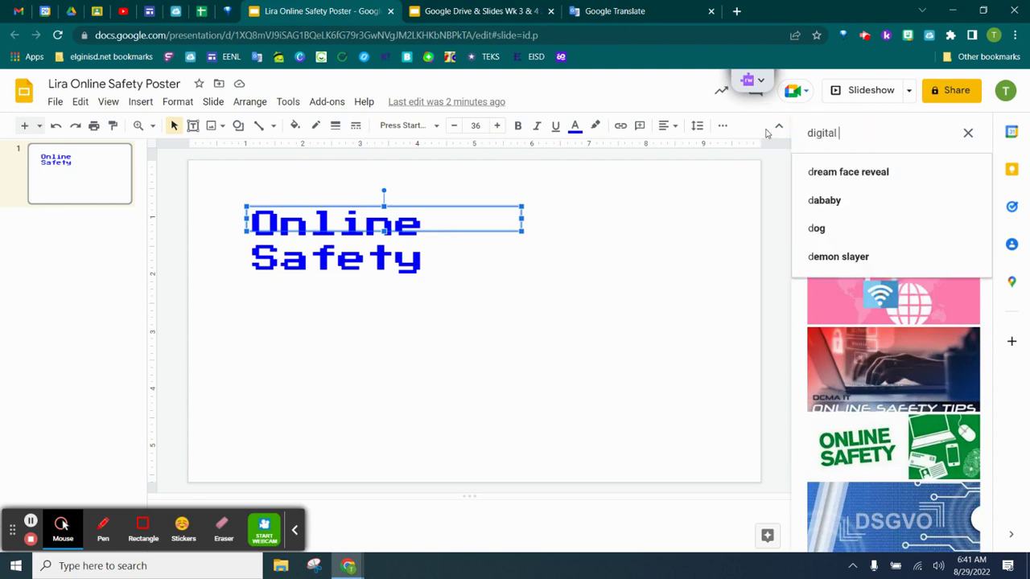
pyautogui.write('p')
pyautogui.press('BackSpace')
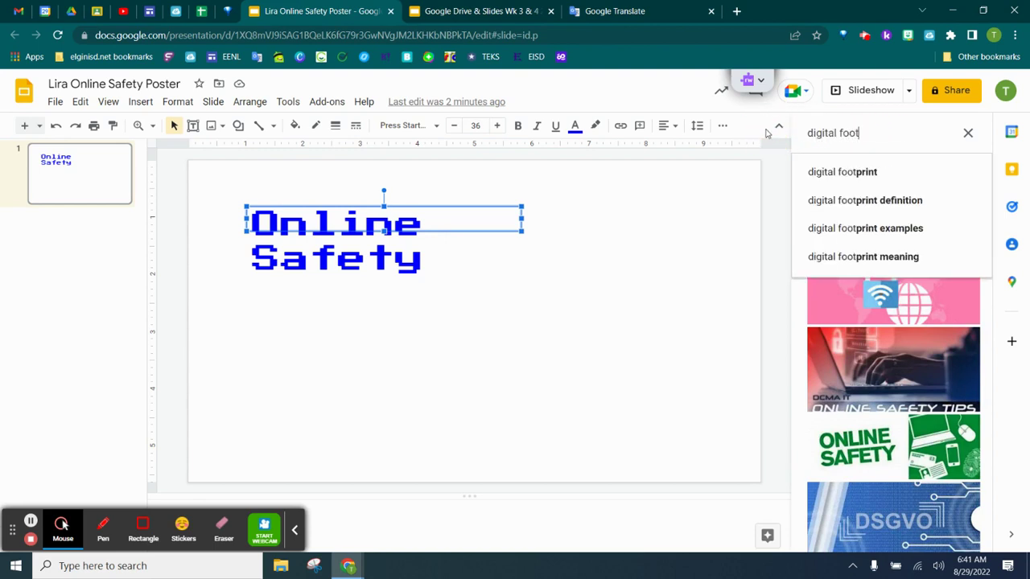
pyautogui.write('footprintess')
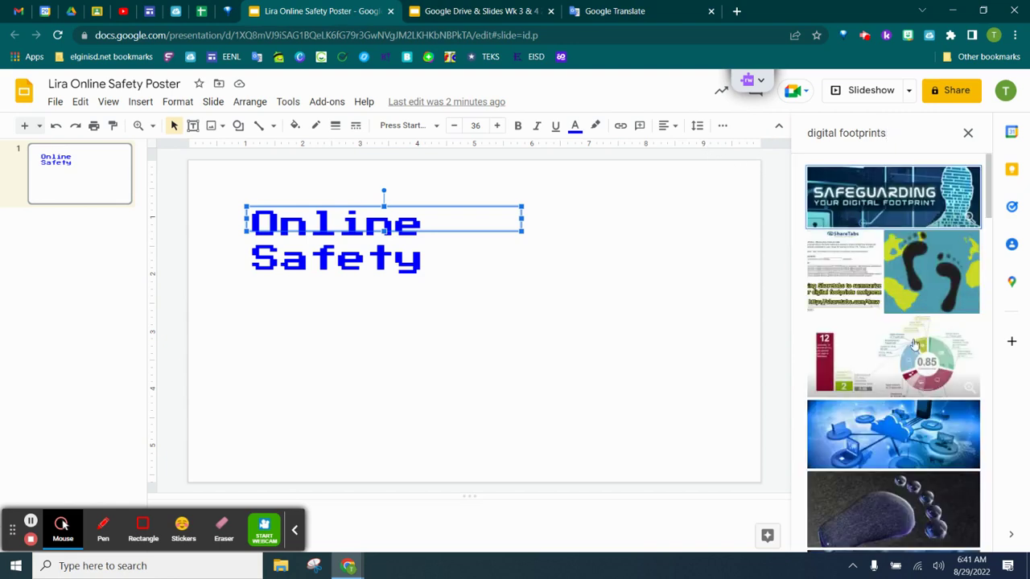
pyautogui.scroll(-2, 900, 378)
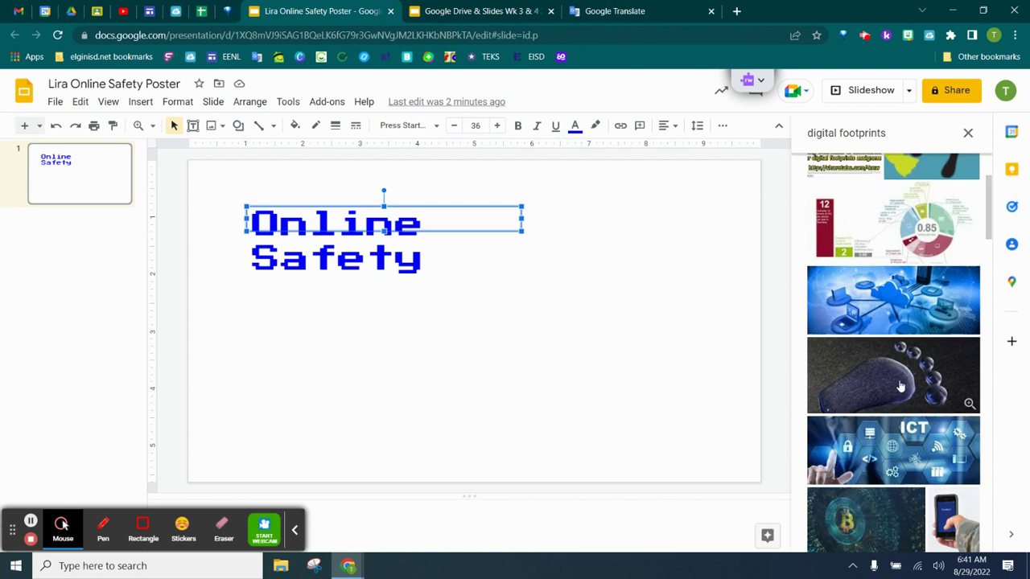
pyautogui.scroll(-5, 887, 406)
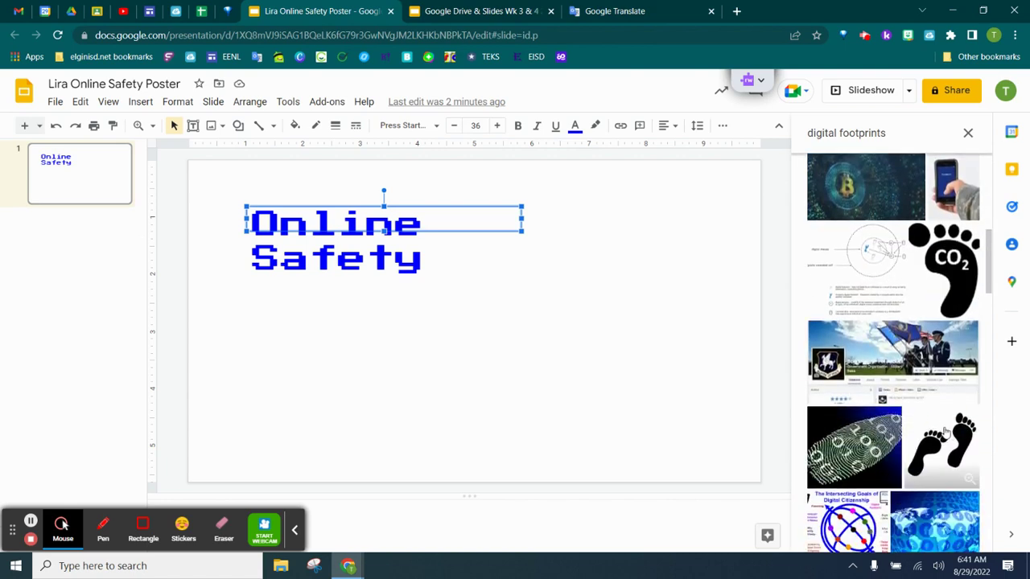
pyautogui.click(949, 435)
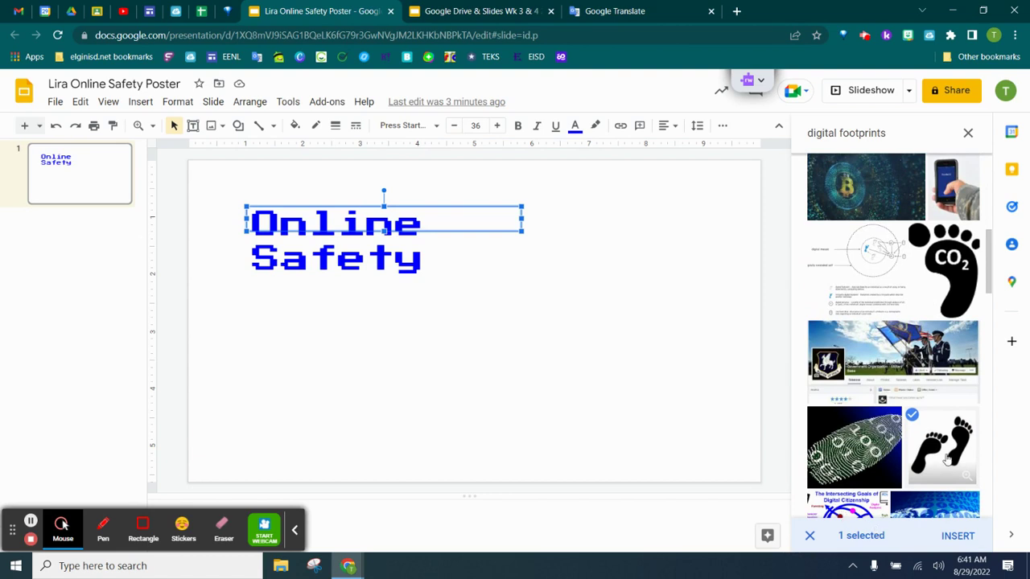
pyautogui.click(957, 536)
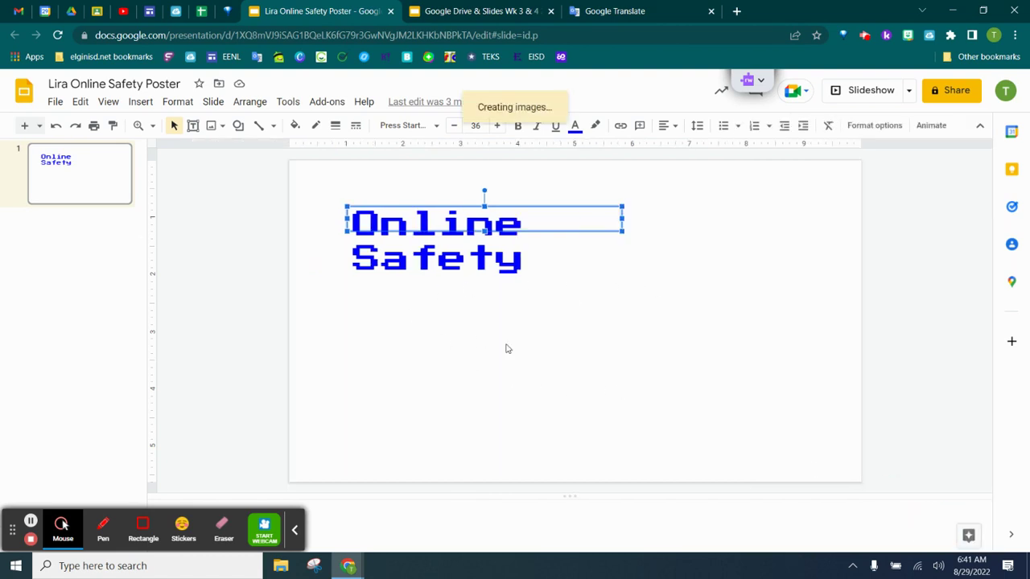
# - Move the footprints right, then replace it with a padlock-and-key image from a 'privacy and safety' search
pyautogui.moveTo(438, 333); pyautogui.dragTo(707, 306)
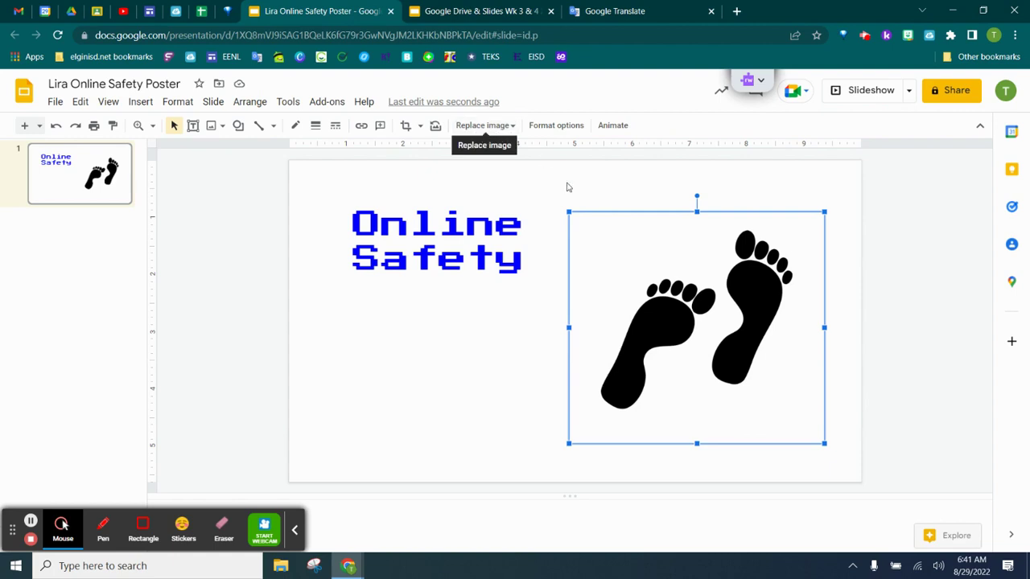
pyautogui.click(637, 289)
pyautogui.click(496, 127)
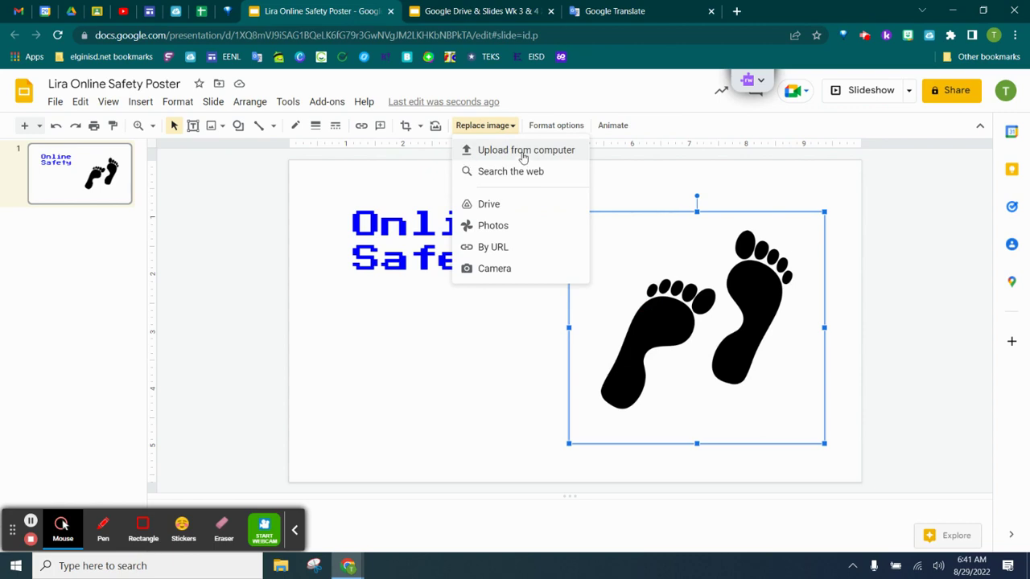
pyautogui.click(507, 176)
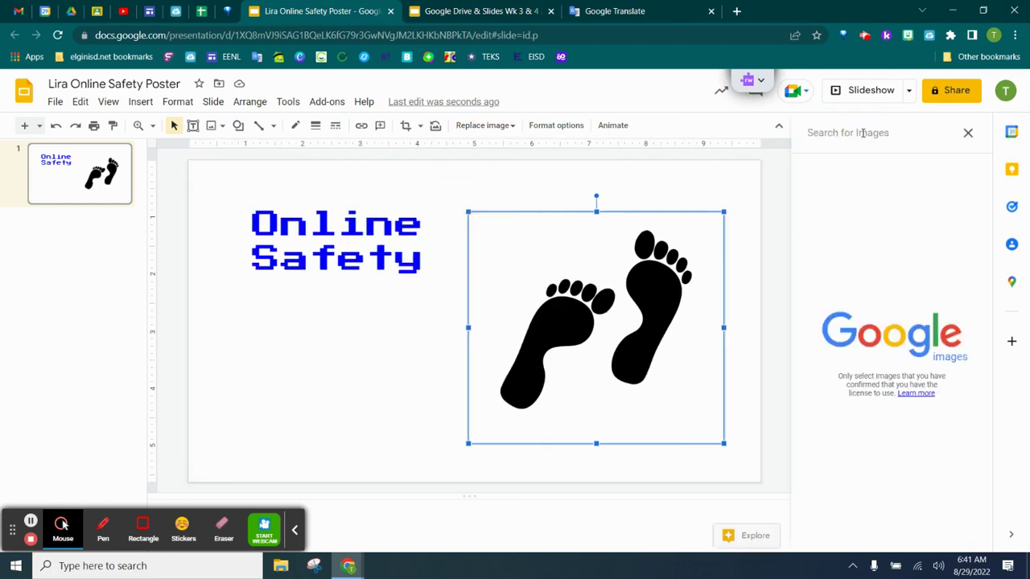
pyautogui.write('p')
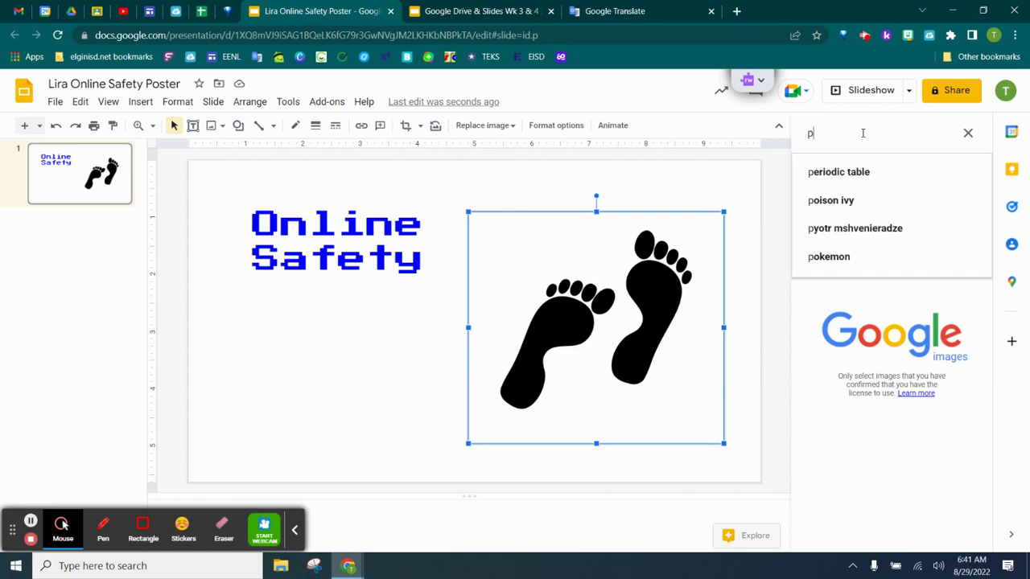
pyautogui.write('rivac')
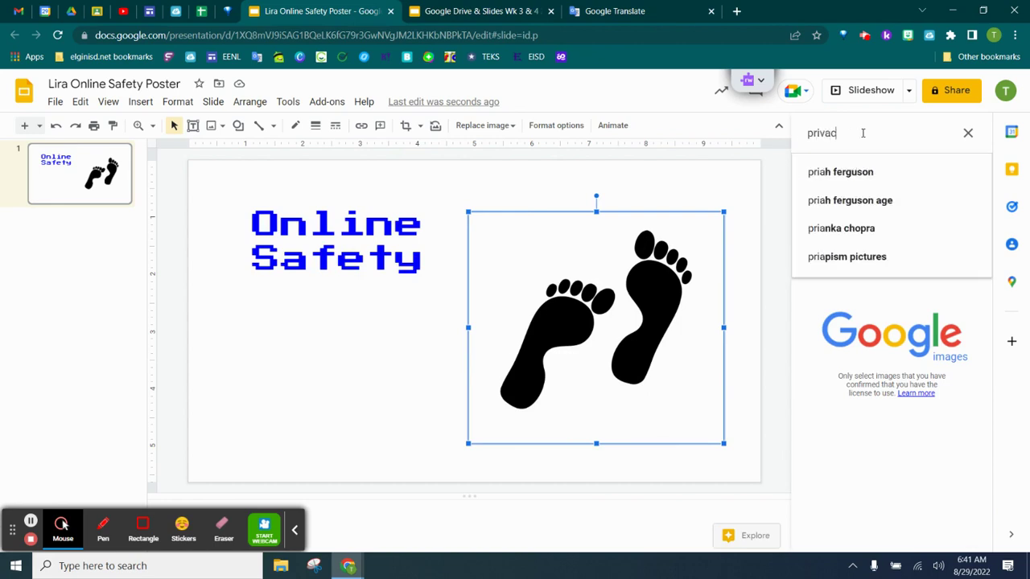
pyautogui.write('y and safety')
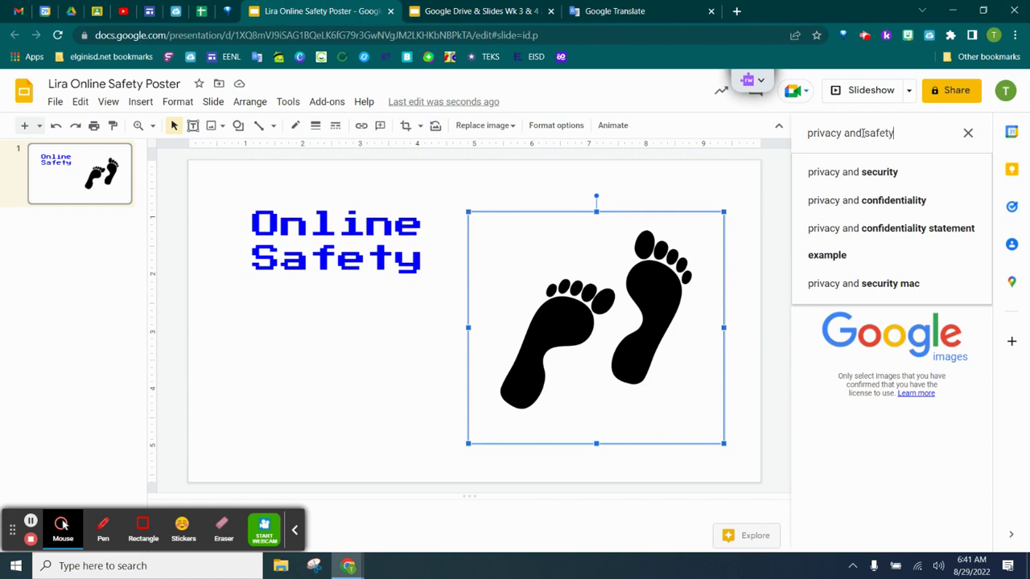
pyautogui.press('Return')
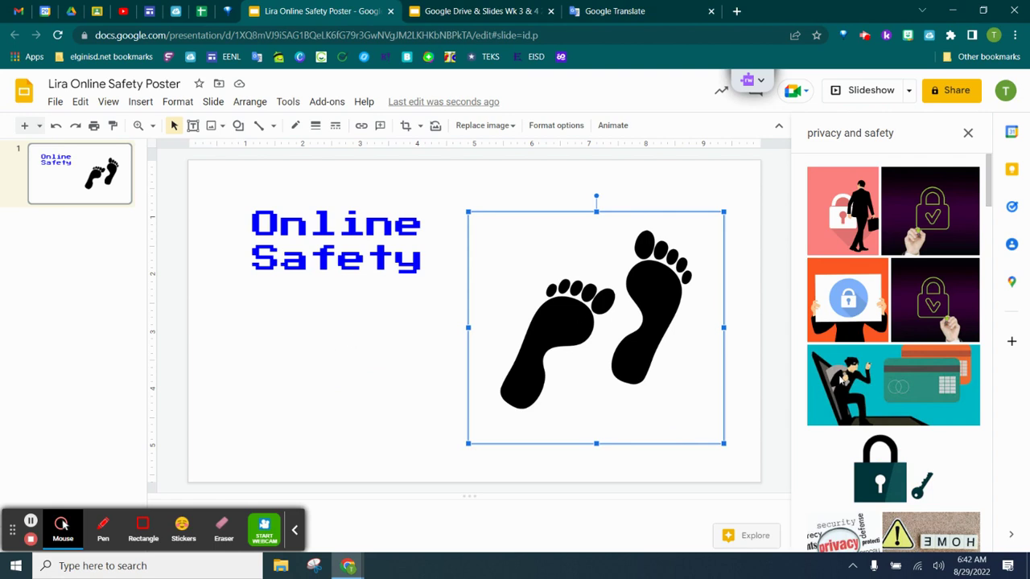
pyautogui.click(878, 480)
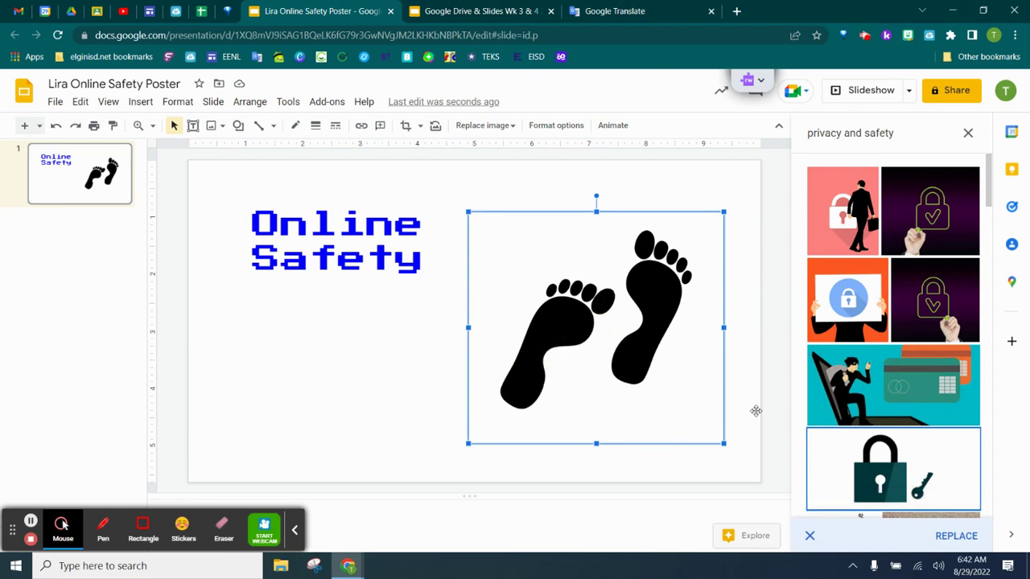
pyautogui.click(956, 536)
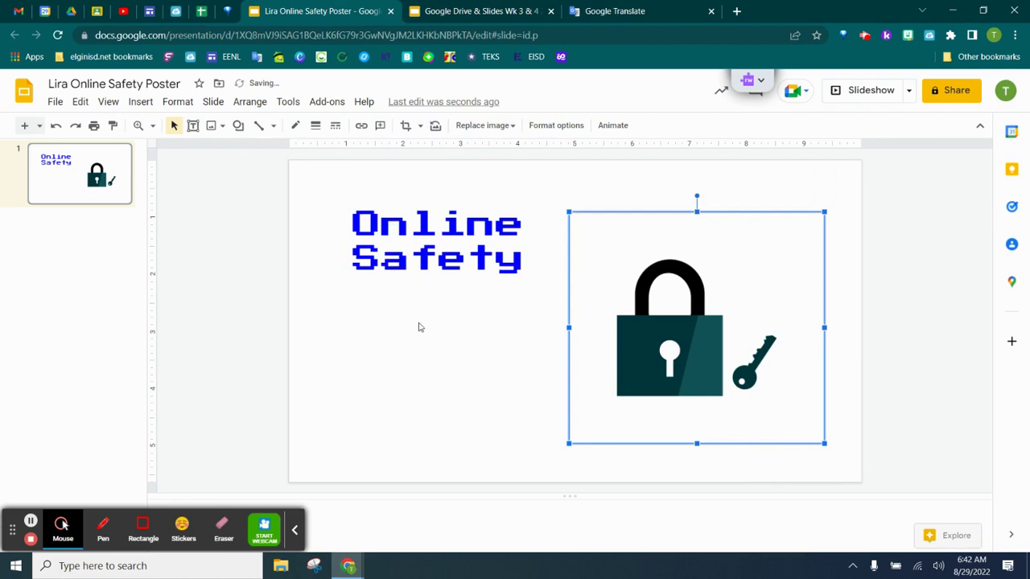
# - Drag a black footprints image from the 'digital footprints' search onto the slide and shrink it under the title
pyautogui.click(223, 126)
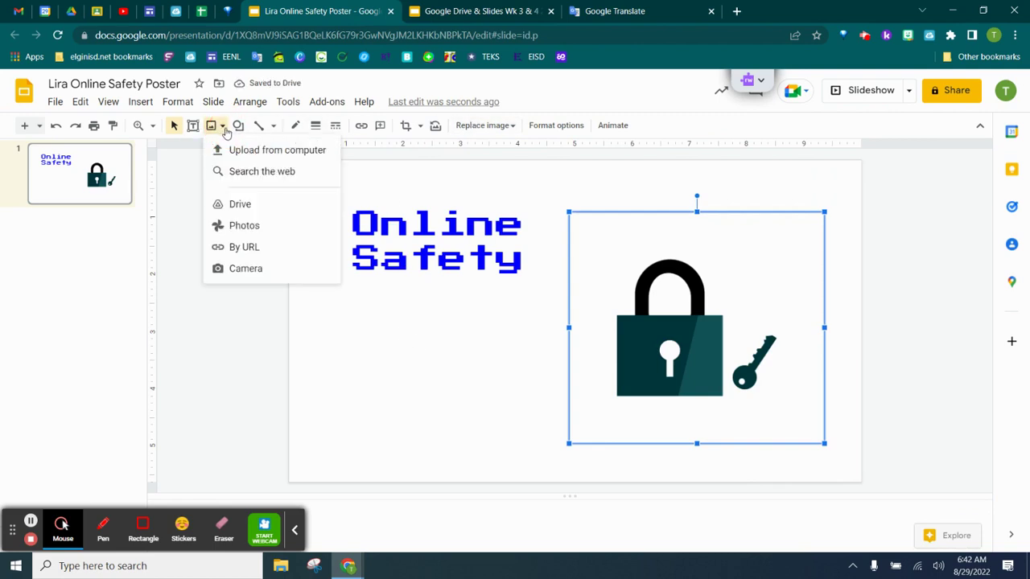
pyautogui.click(233, 171)
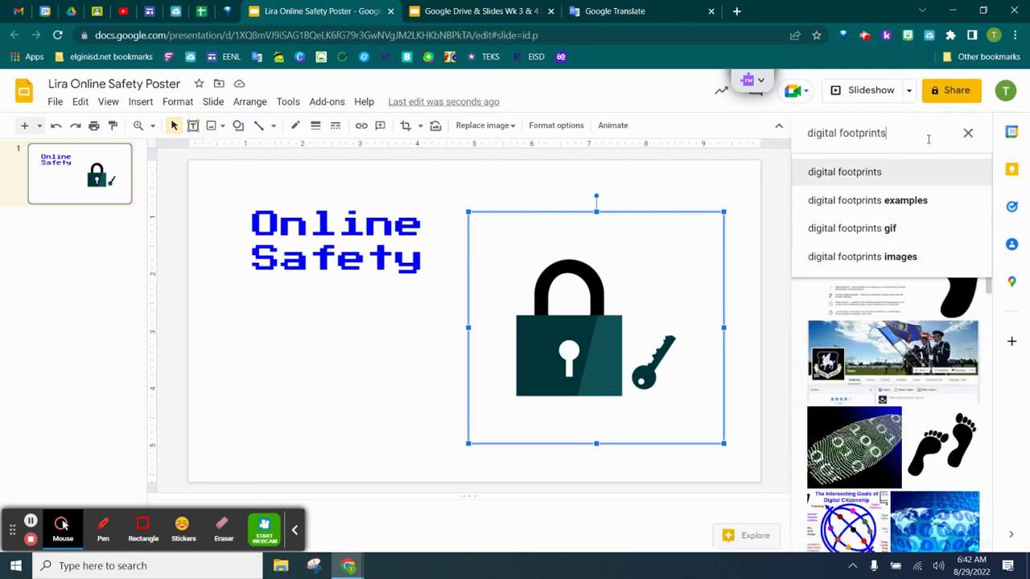
pyautogui.press('Return')
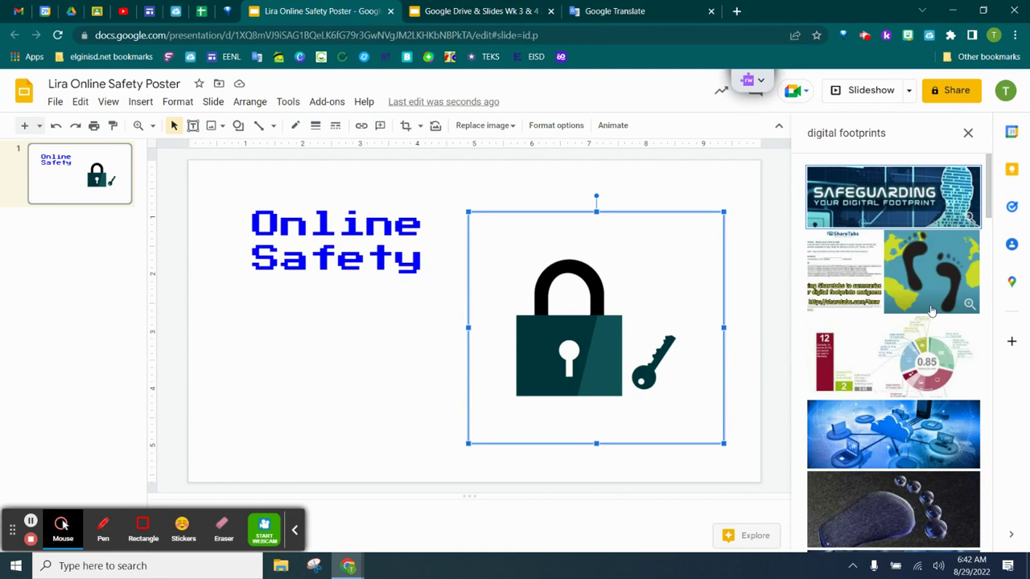
pyautogui.scroll(-5, 917, 322)
pyautogui.scroll(-3, 911, 342)
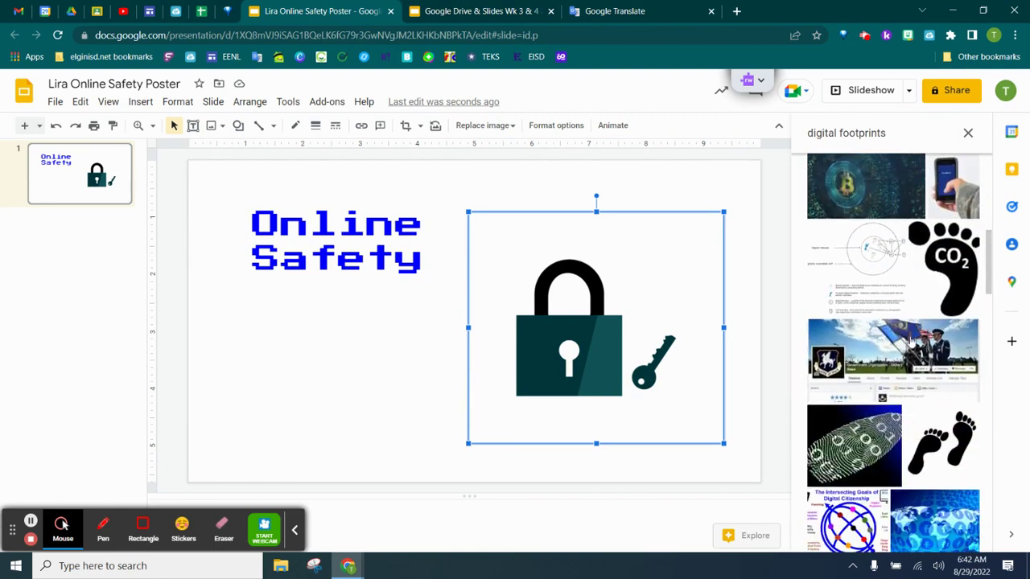
pyautogui.moveTo(948, 312); pyautogui.dragTo(318, 330)
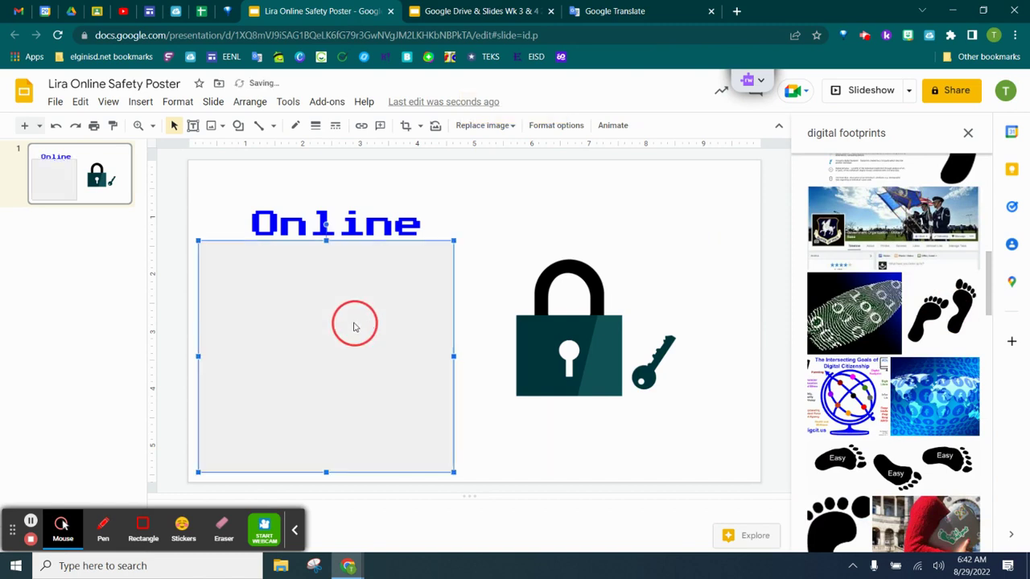
pyautogui.moveTo(198, 242); pyautogui.dragTo(250, 297)
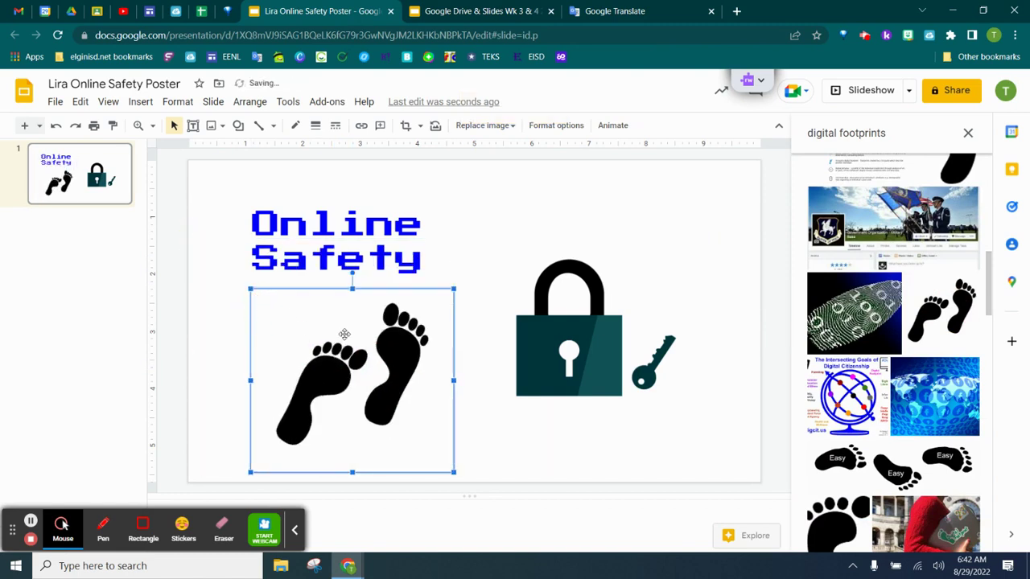
pyautogui.moveTo(318, 328)
pyautogui.mouseDown()
pyautogui.moveTo(295, 287)
pyautogui.moveTo(287, 292)
pyautogui.moveTo(306, 330)
pyautogui.mouseUp()
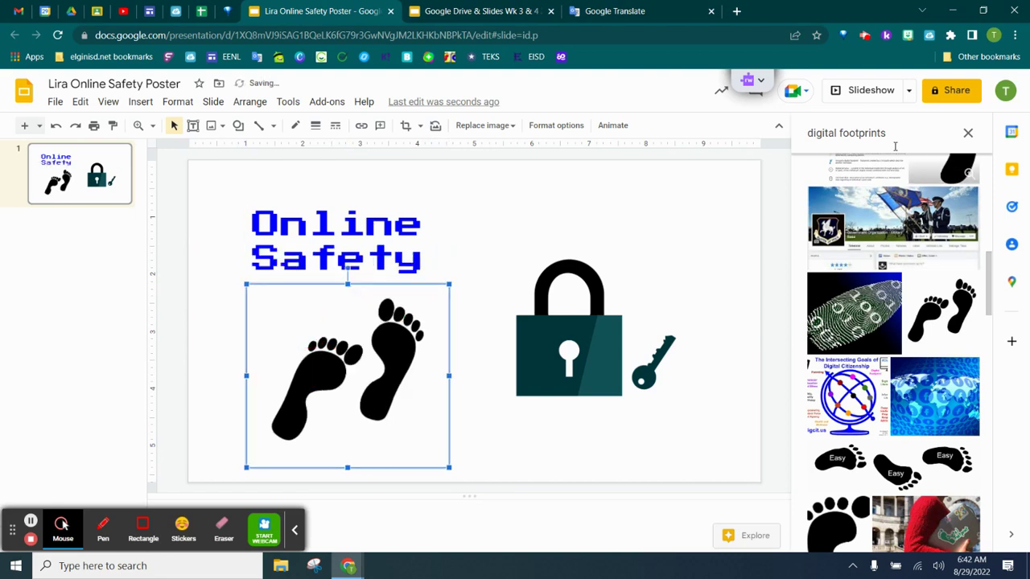
# - Add a footprints image from a 'digital footprints tranparent background' search to the slide
pyautogui.click(896, 132)
pyautogui.write('tr')
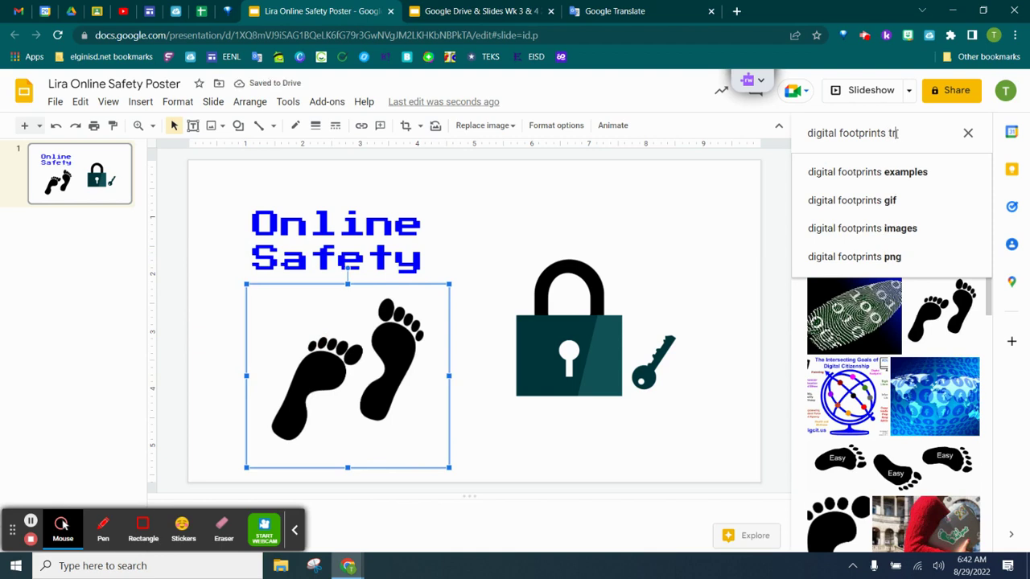
pyautogui.write('anpa')
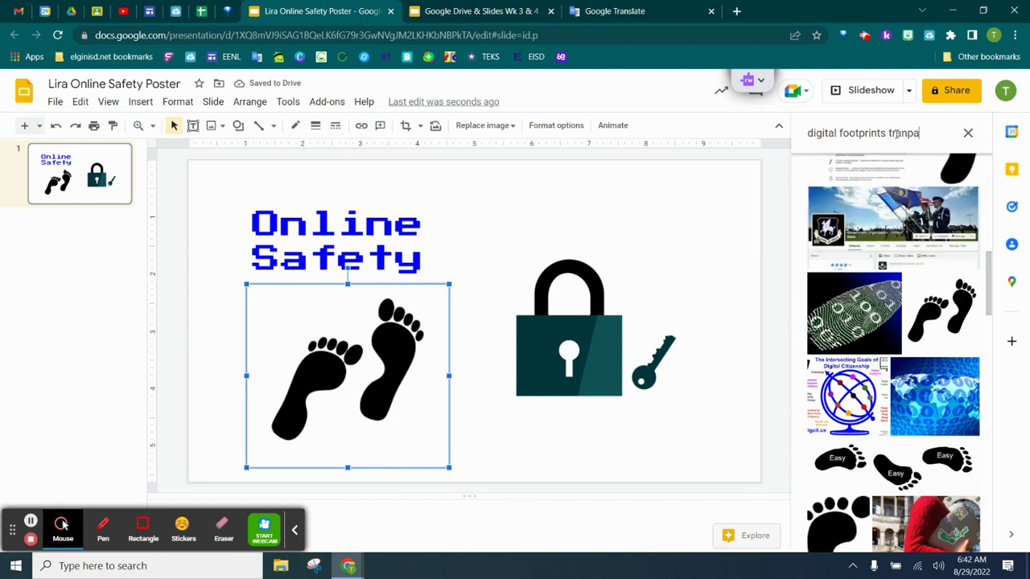
pyautogui.write('rent backgrou')
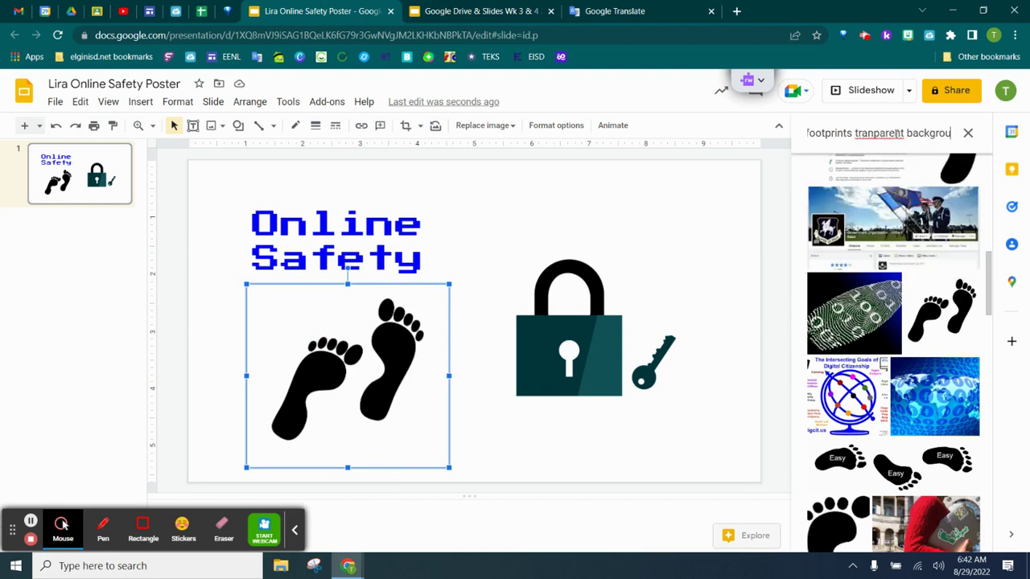
pyautogui.write('nd')
pyautogui.press('Return')
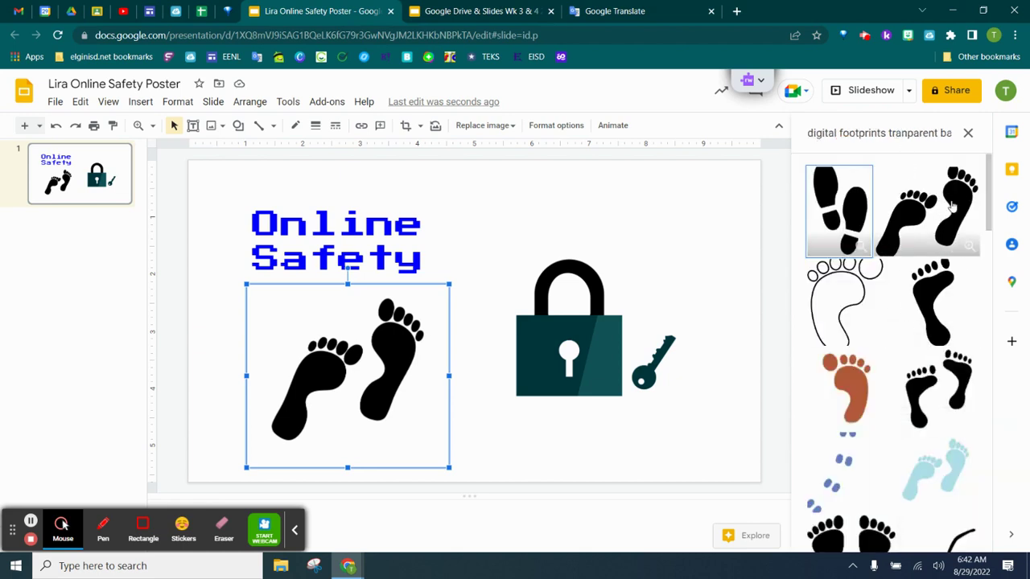
pyautogui.moveTo(952, 208); pyautogui.dragTo(329, 219)
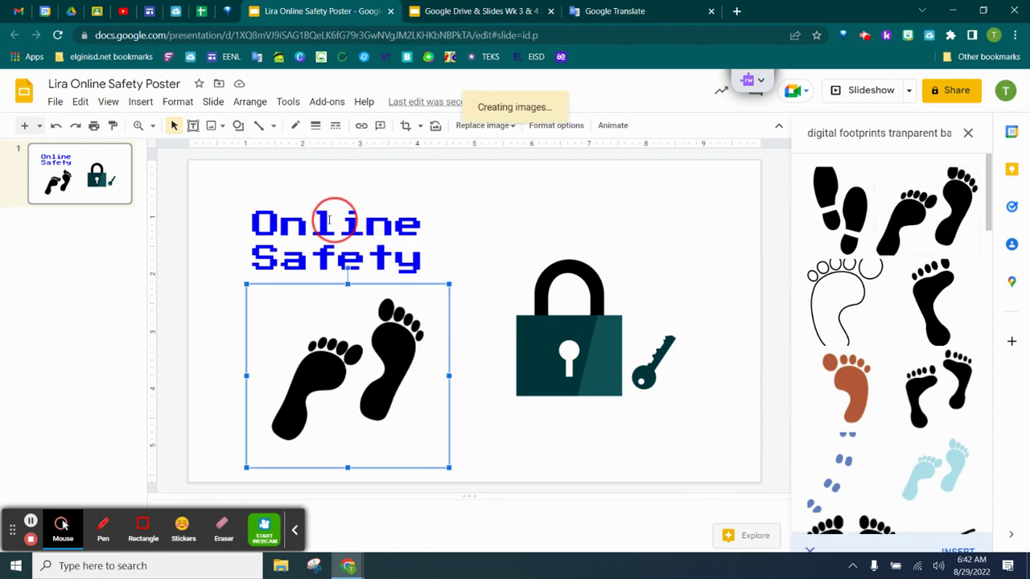
# - Delete the old footprints, then resize and position the new one under the Online Safety title
pyautogui.click(310, 402)
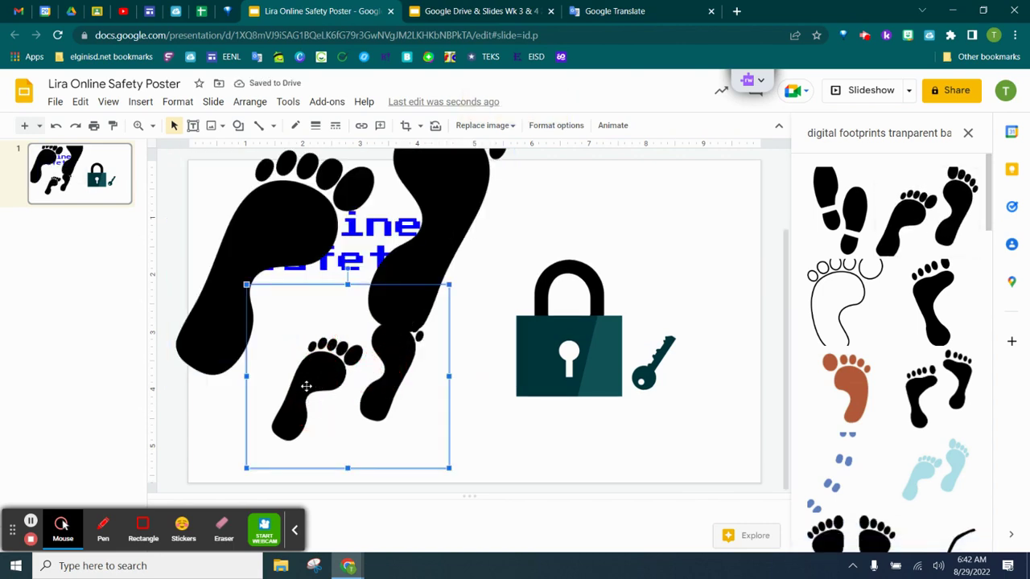
pyautogui.press('Delete')
pyautogui.moveTo(313, 303); pyautogui.dragTo(329, 320)
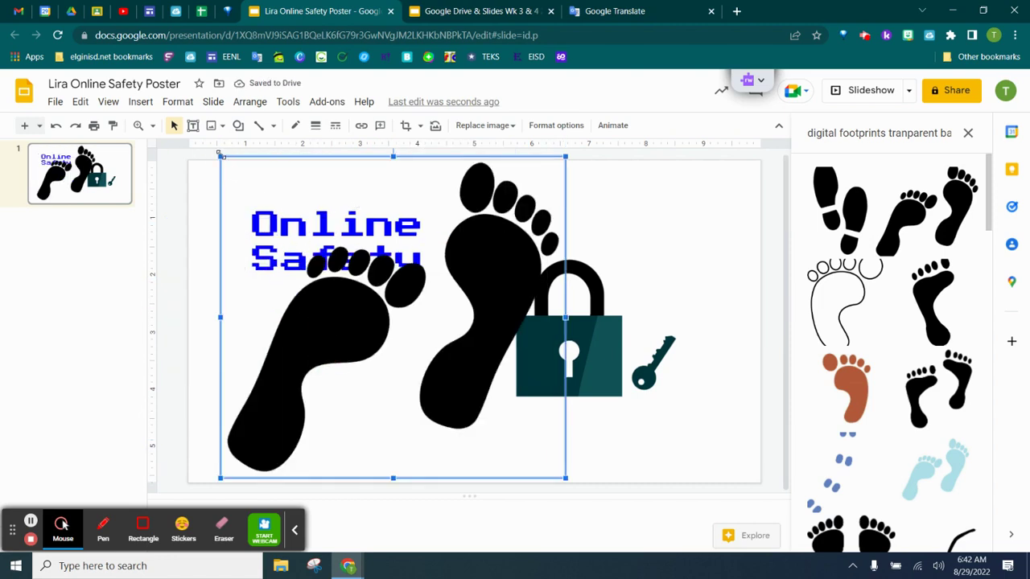
pyautogui.moveTo(226, 156); pyautogui.dragTo(348, 276)
pyautogui.moveTo(443, 364); pyautogui.dragTo(317, 350)
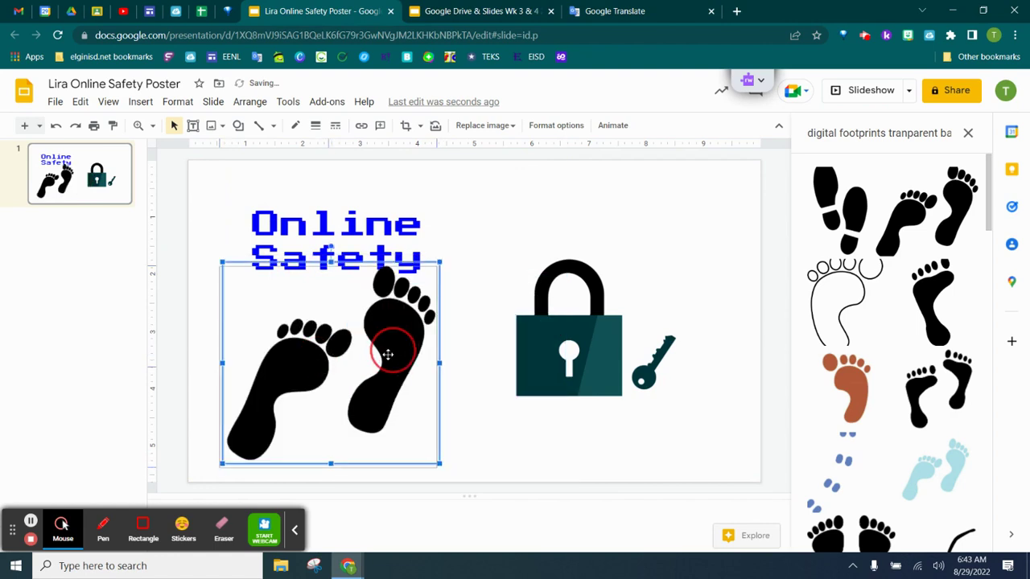
pyautogui.moveTo(387, 349); pyautogui.dragTo(381, 359)
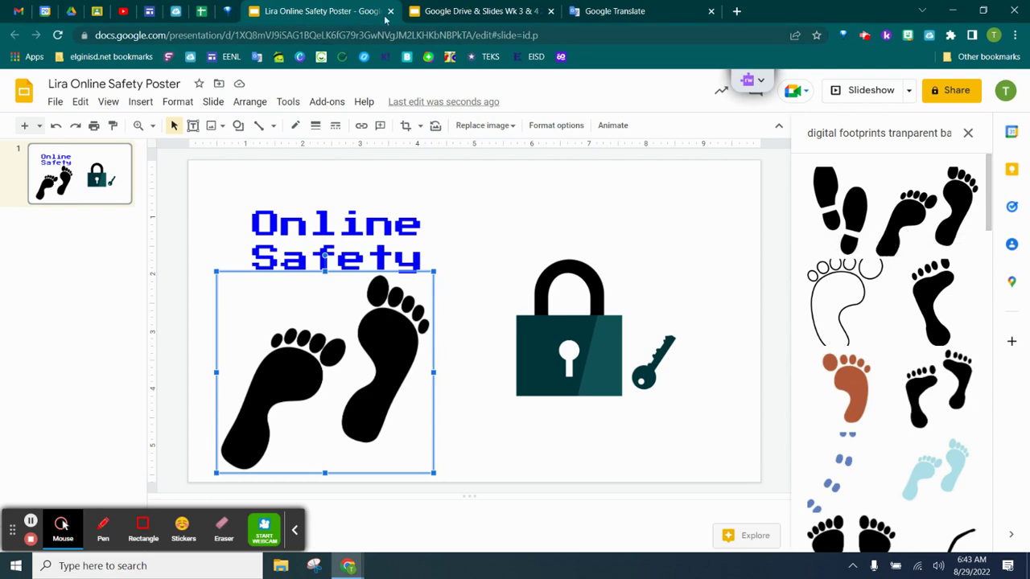
pyautogui.click(459, 10)
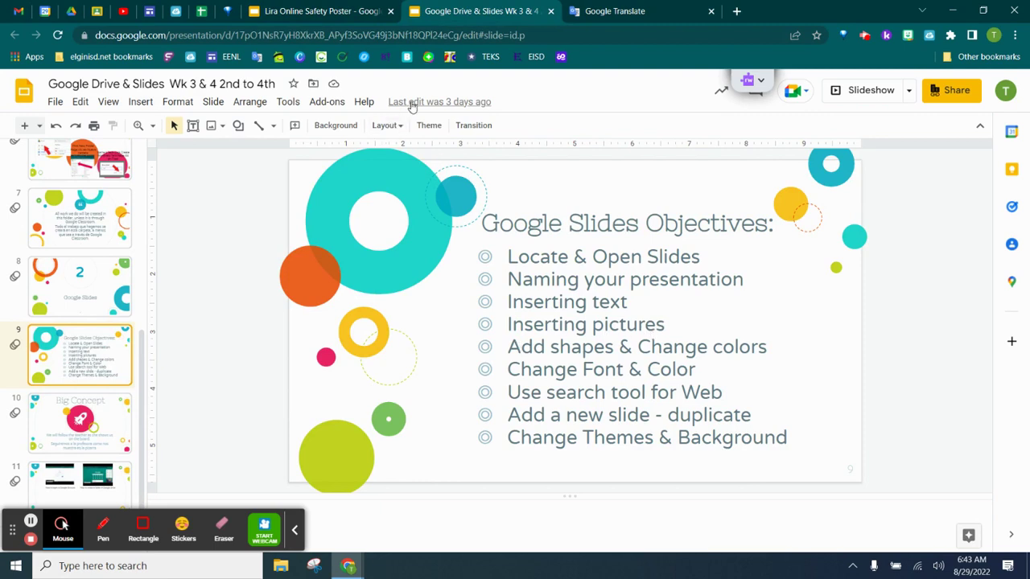
pyautogui.click(298, 12)
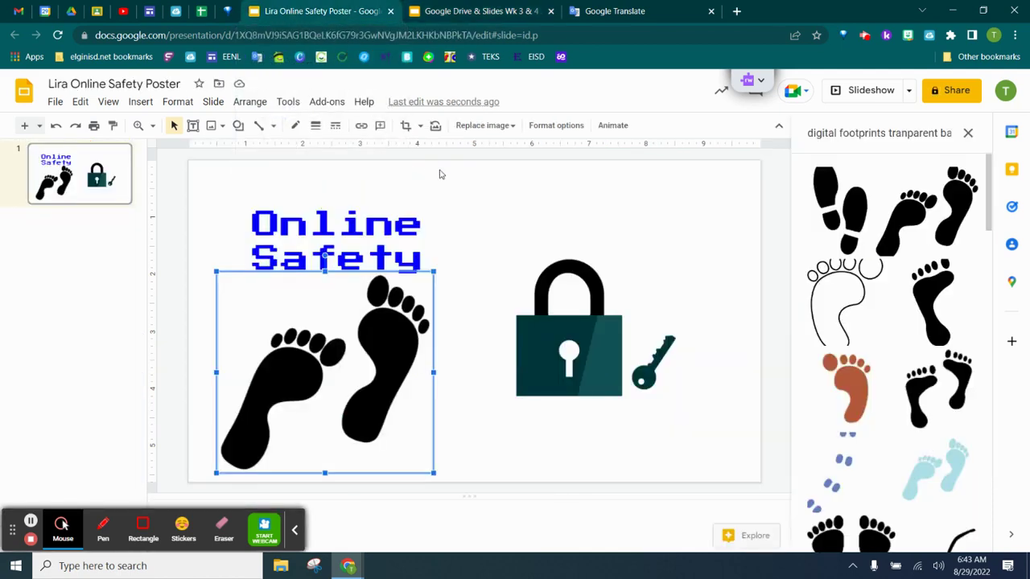